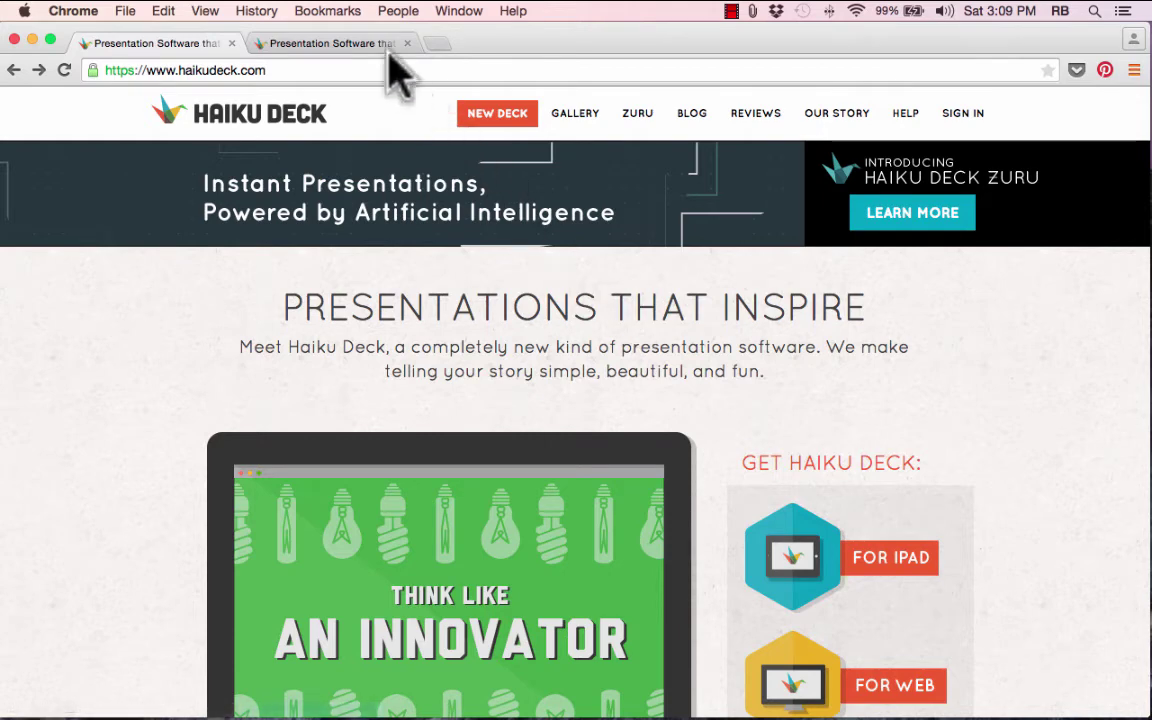
- Create a new Haiku Deck from the deck gallery and name it "The Spanish-Speaking World"
{"action": "left_click", "coordinate": [333, 43]}
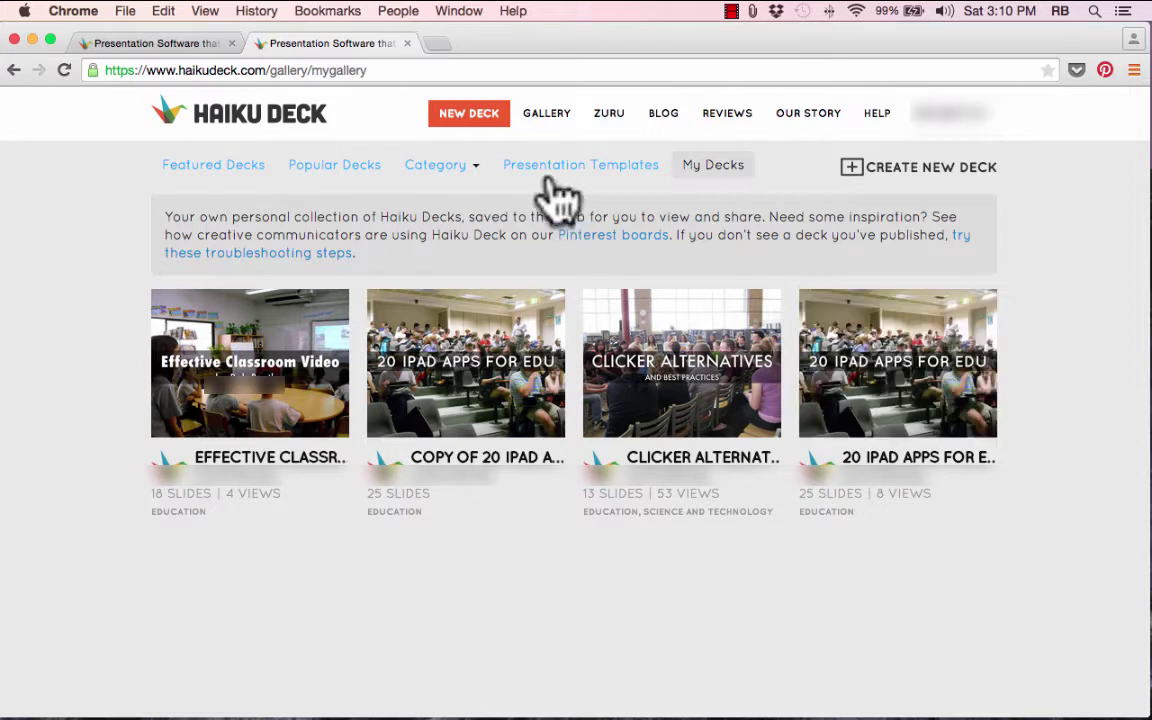
{"action": "left_click", "coordinate": [455, 125]}
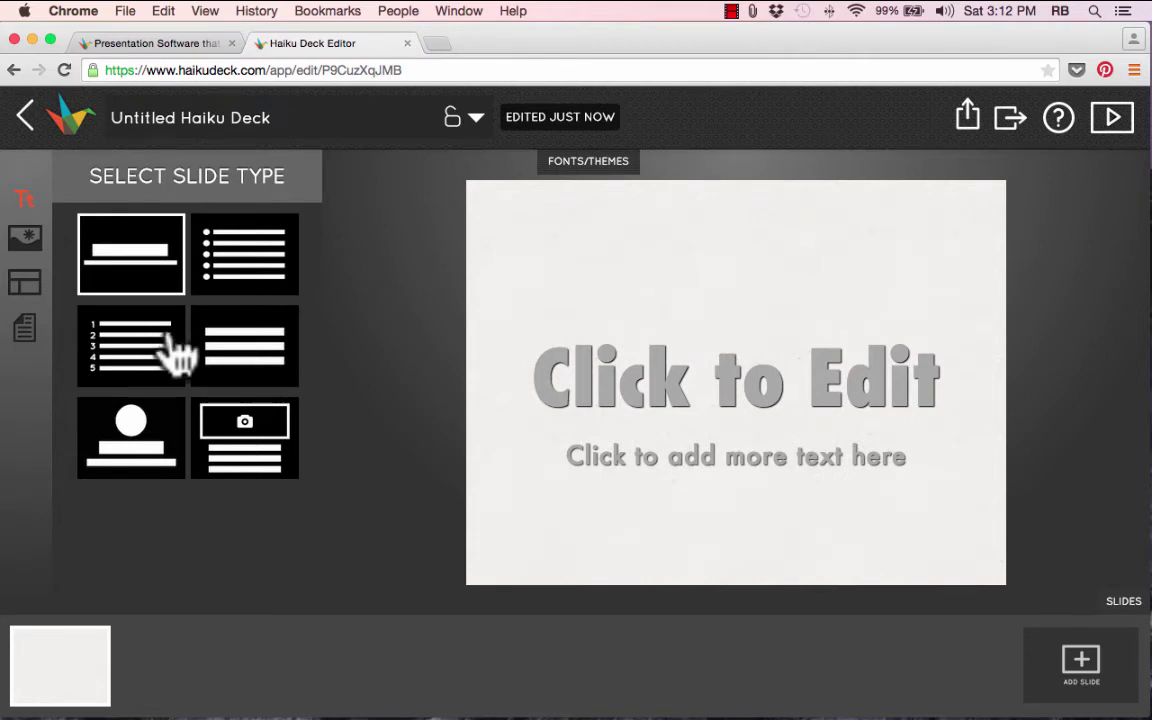
{"action": "left_click", "coordinate": [268, 122]}
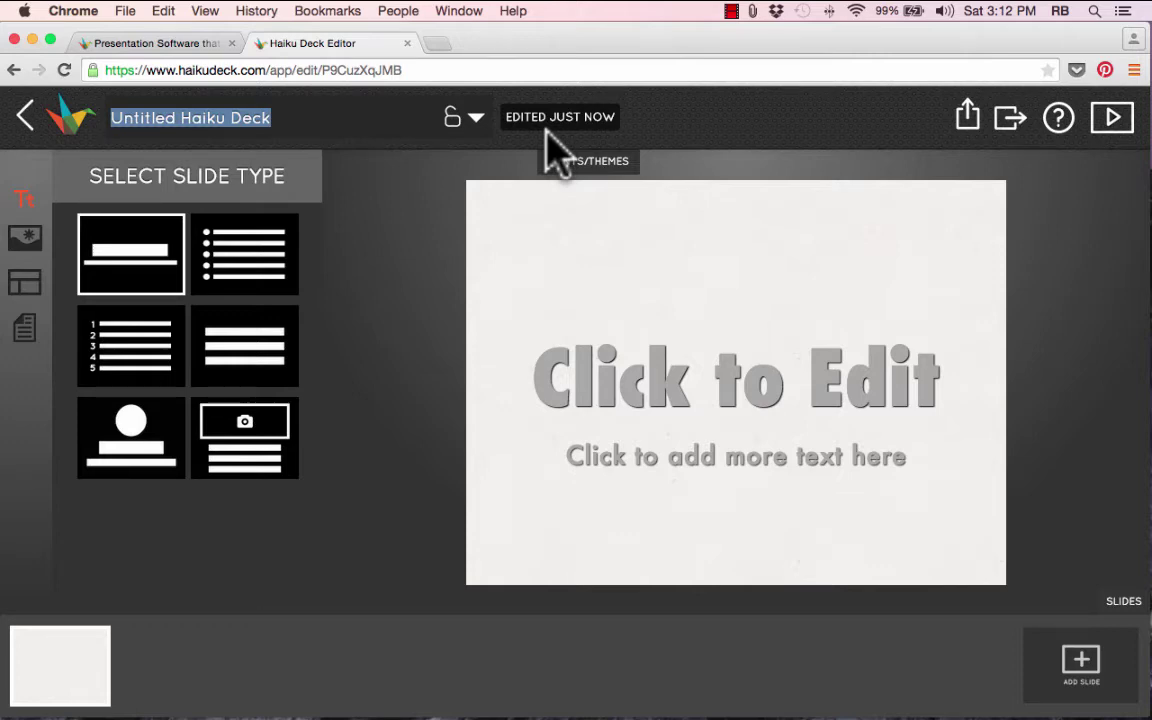
{"action": "type", "text": "The Spanish-Speaking World"}
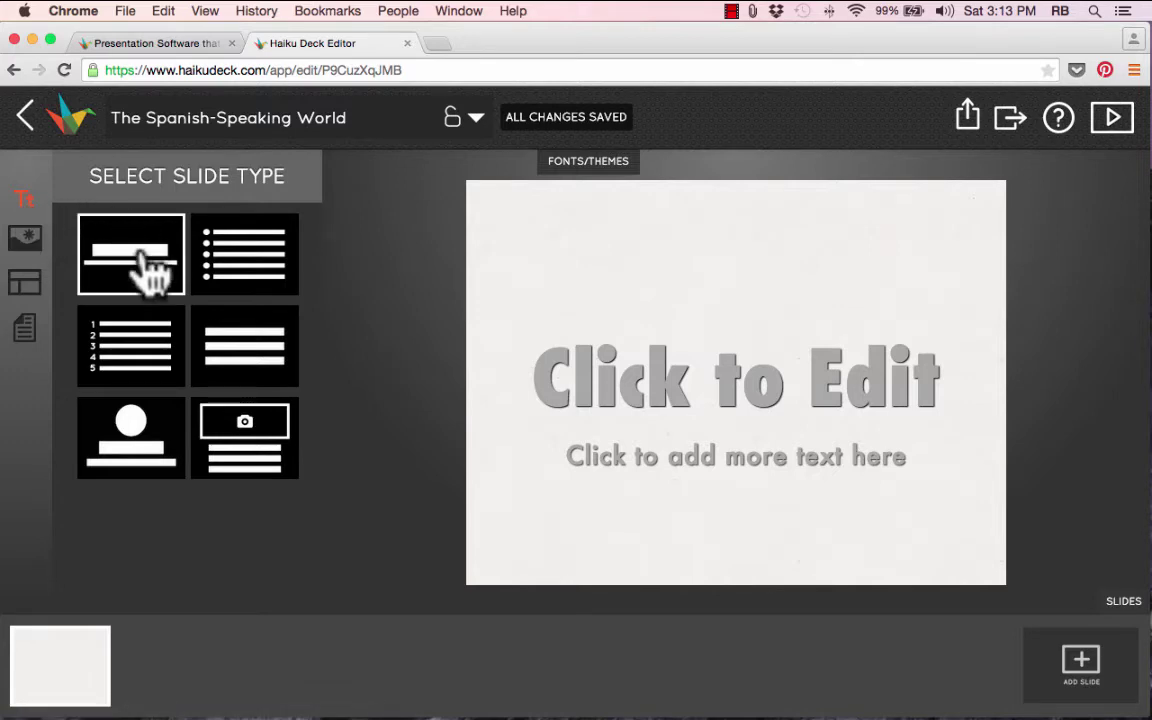
- Try the bulleted, numbered, text-block and image-with-caption layouts on the first slide, returning to the title-and-subtitle layout
{"action": "left_click", "coordinate": [245, 270]}
{"action": "left_click", "coordinate": [163, 345]}
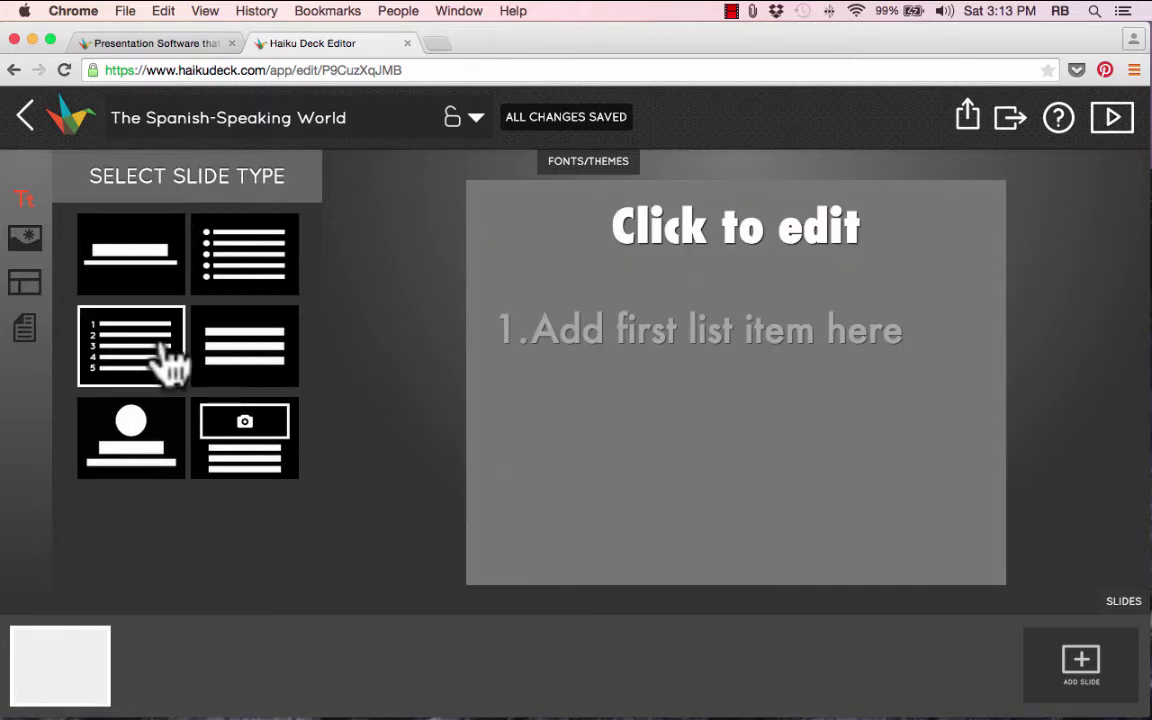
{"action": "left_click", "coordinate": [245, 358]}
{"action": "left_click", "coordinate": [255, 448]}
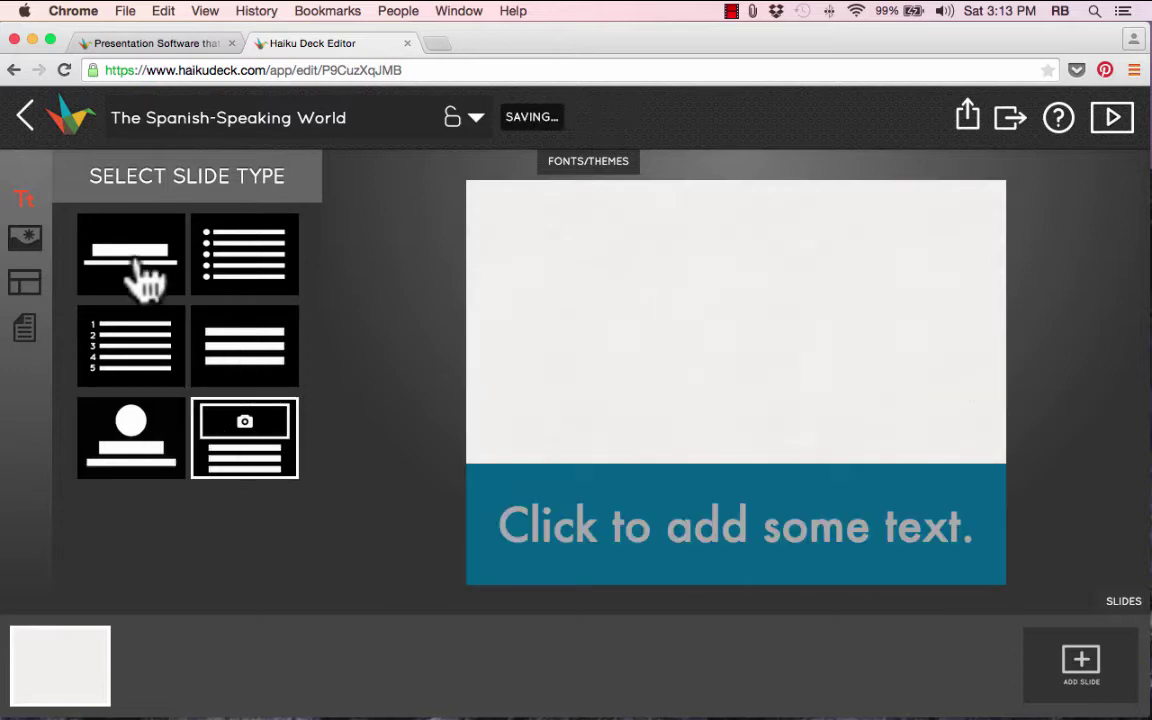
{"action": "left_click", "coordinate": [135, 263]}
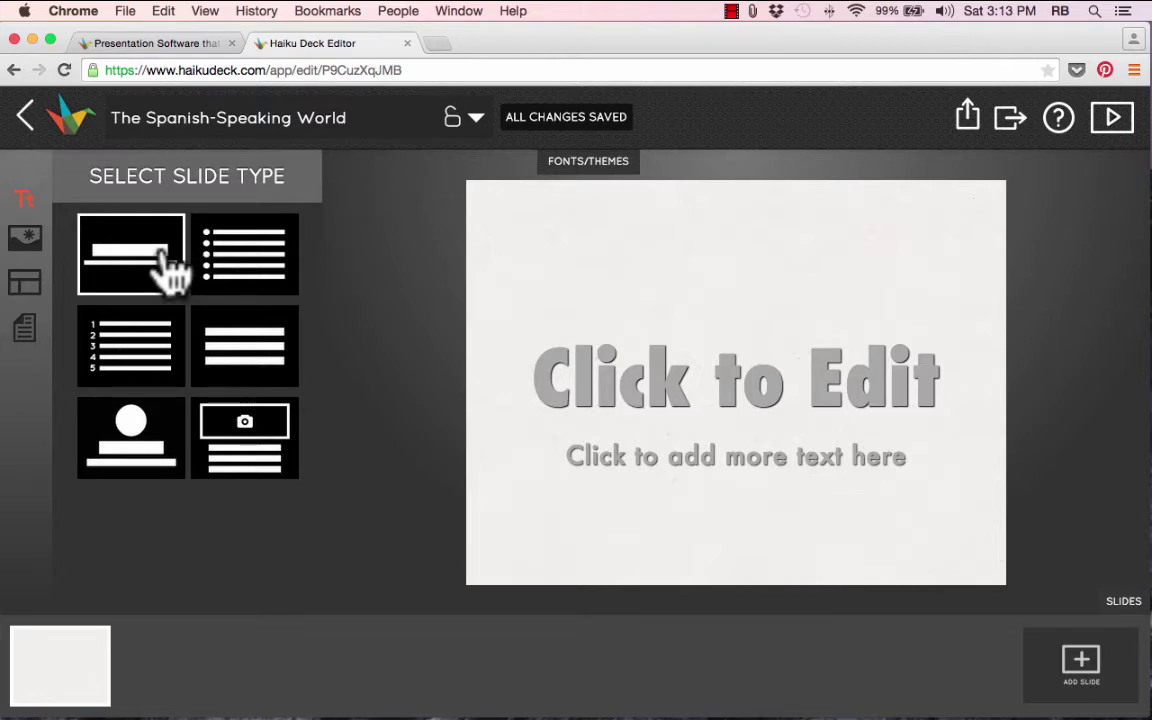
{"action": "left_click", "coordinate": [247, 278]}
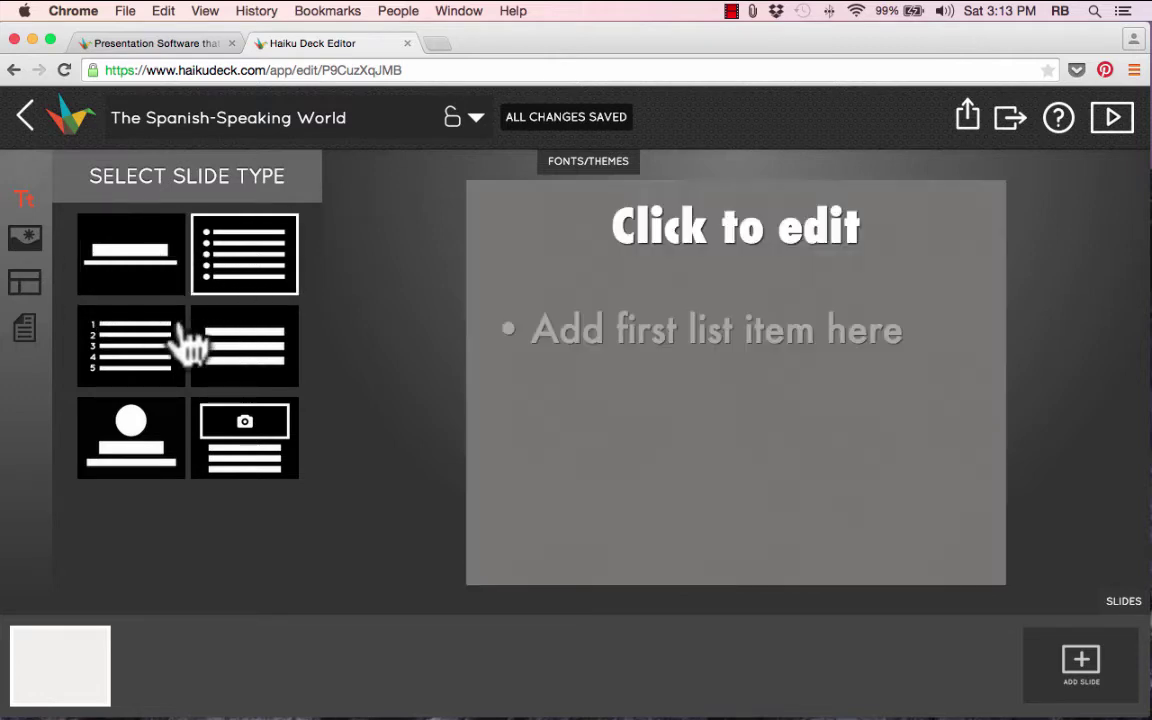
{"action": "left_click", "coordinate": [140, 360]}
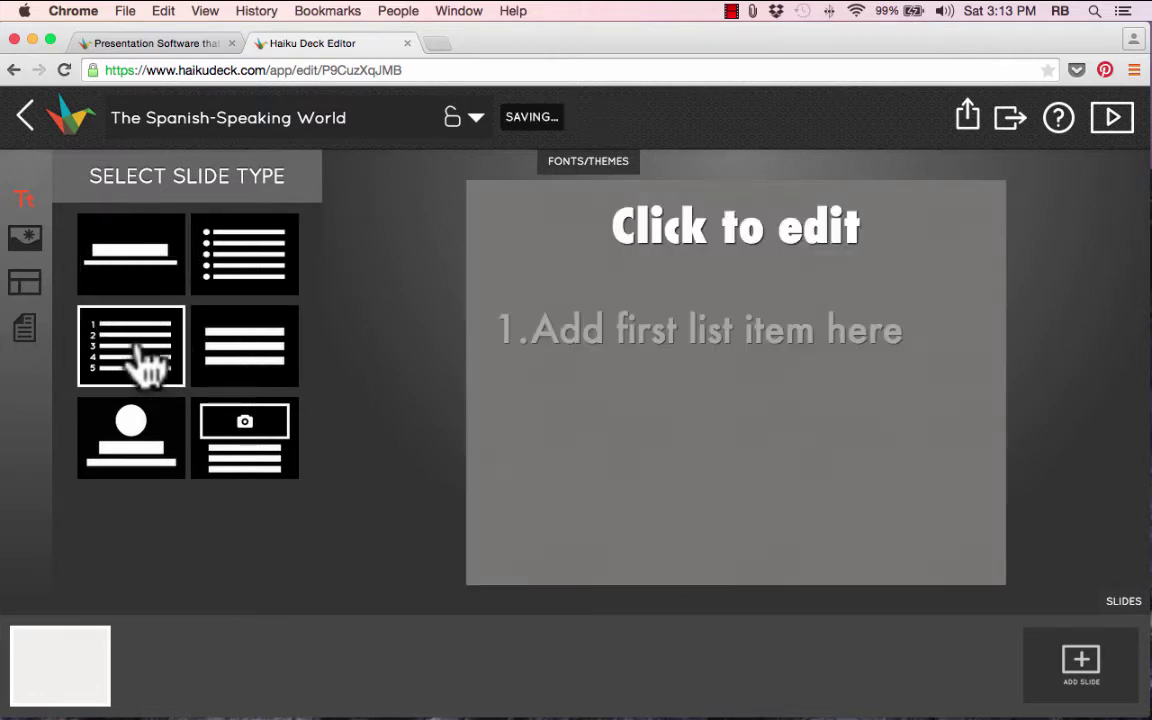
{"action": "left_click", "coordinate": [178, 456]}
{"action": "left_click", "coordinate": [237, 364]}
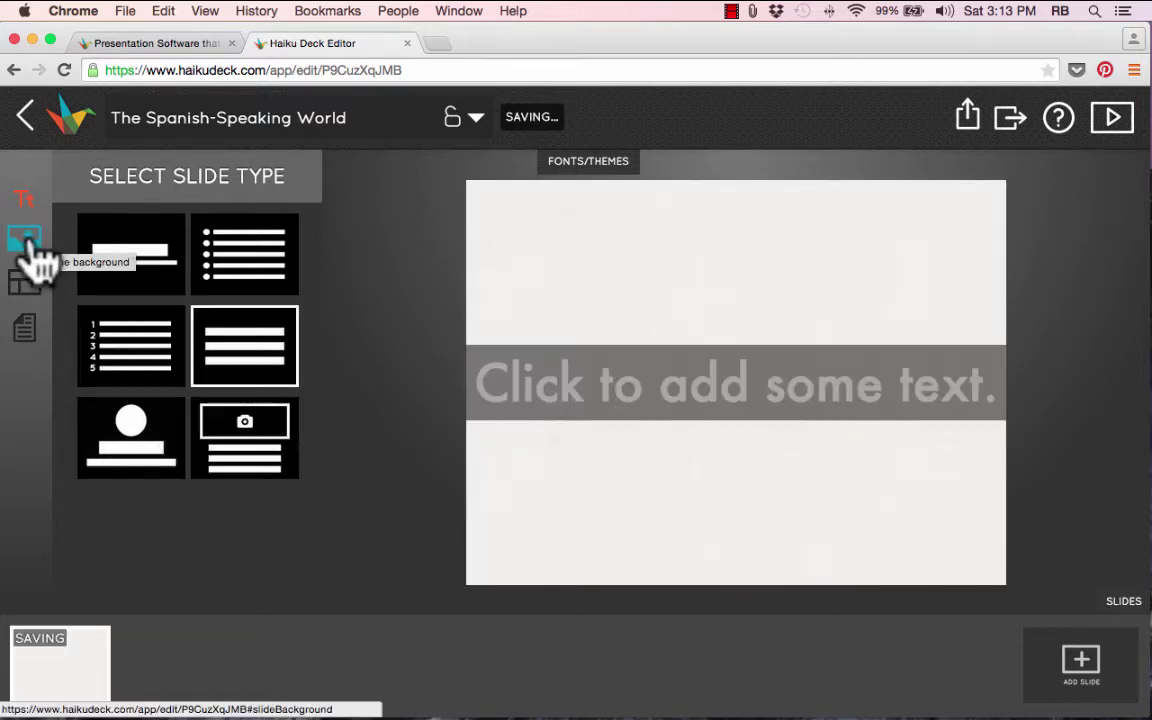
{"action": "left_click", "coordinate": [108, 262]}
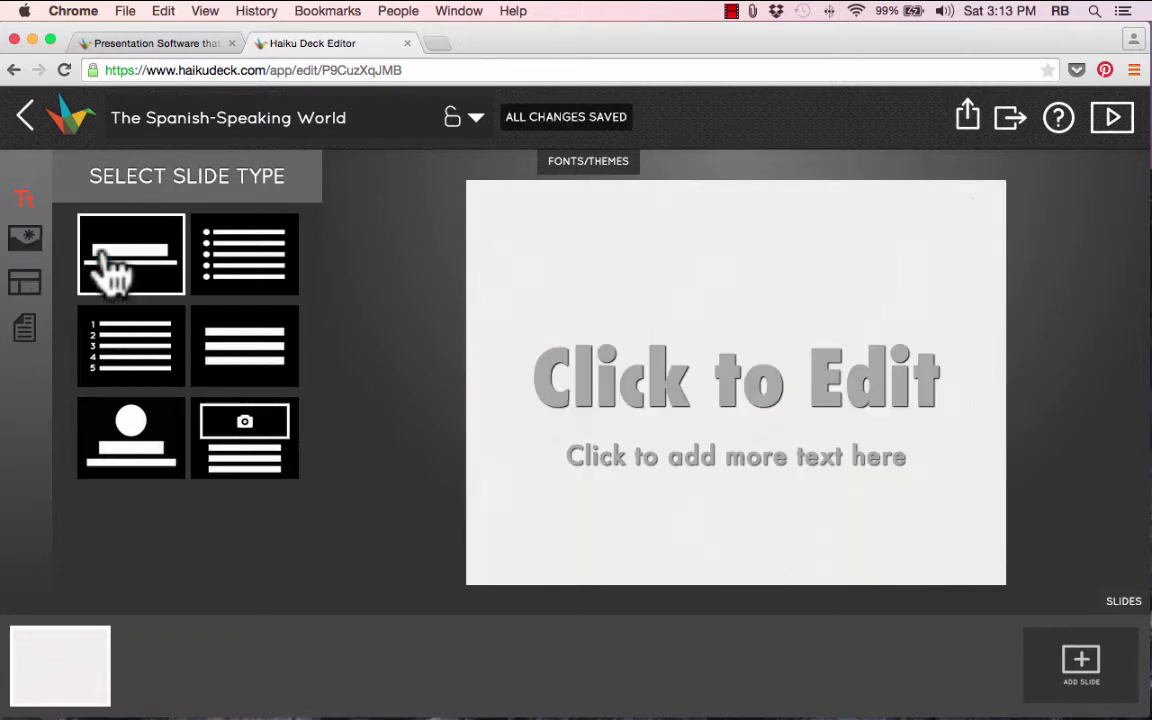
- Enter "The Spanish-Speaking World" as the first slide's title and select the subtitle placeholder
{"action": "left_click", "coordinate": [877, 380]}
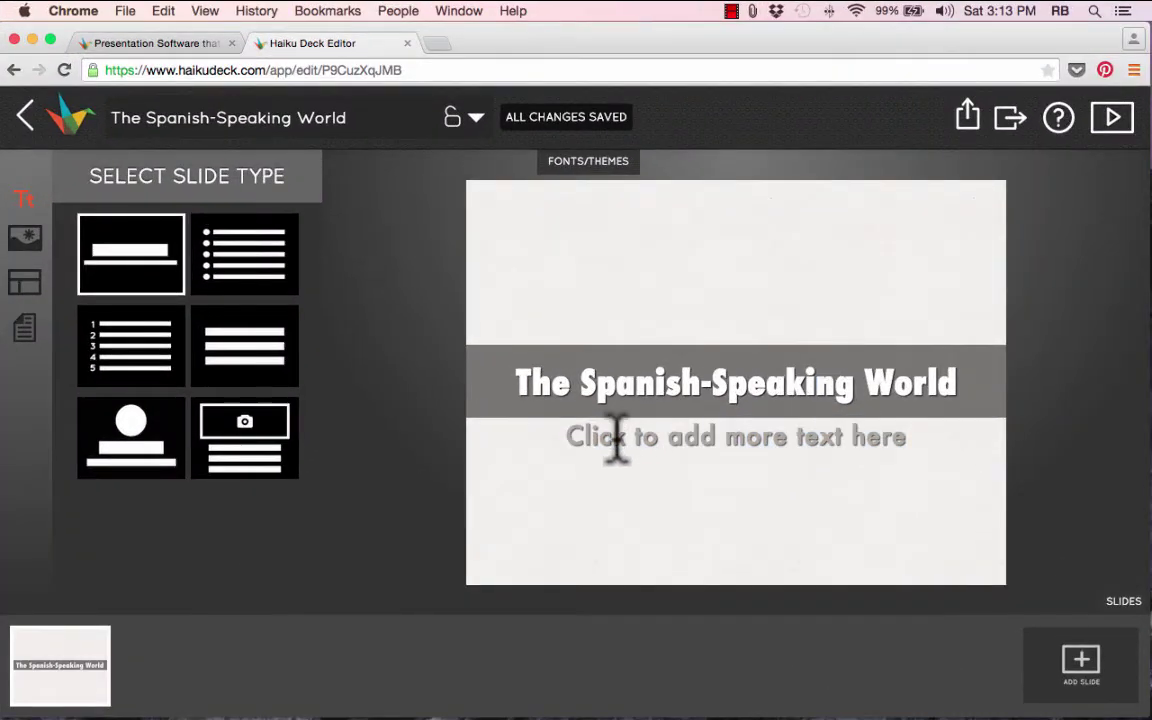
{"action": "left_click", "coordinate": [617, 437]}
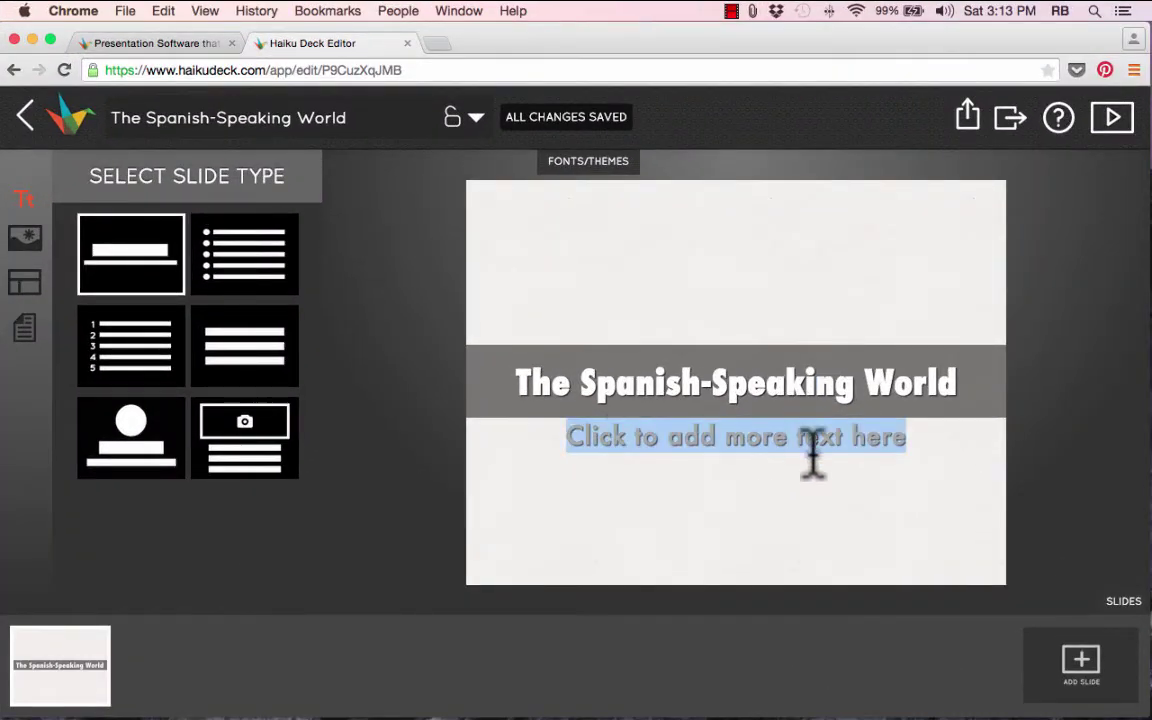
- Browse the background images for "world" and apply the antique globe photo to the first slide
{"action": "left_click", "coordinate": [25, 245]}
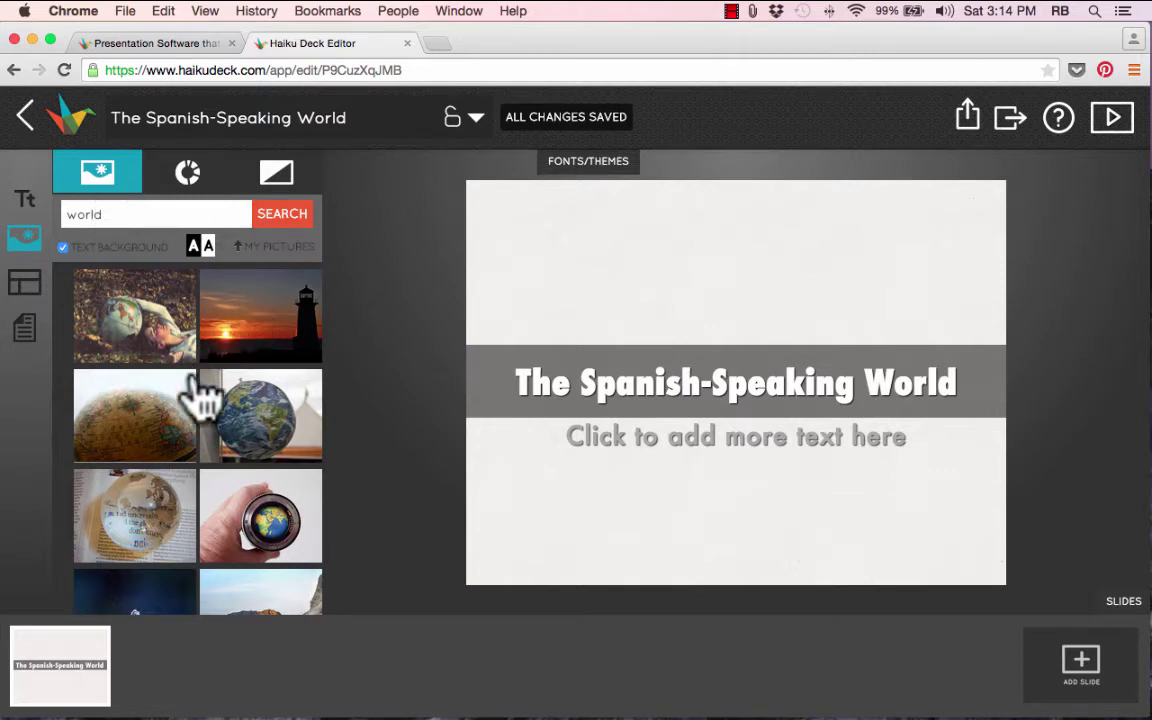
{"action": "scroll", "coordinate": [195, 390], "scroll_direction": "down", "scroll_amount": 5}
{"action": "scroll", "coordinate": [203, 400], "scroll_direction": "down", "scroll_amount": 5}
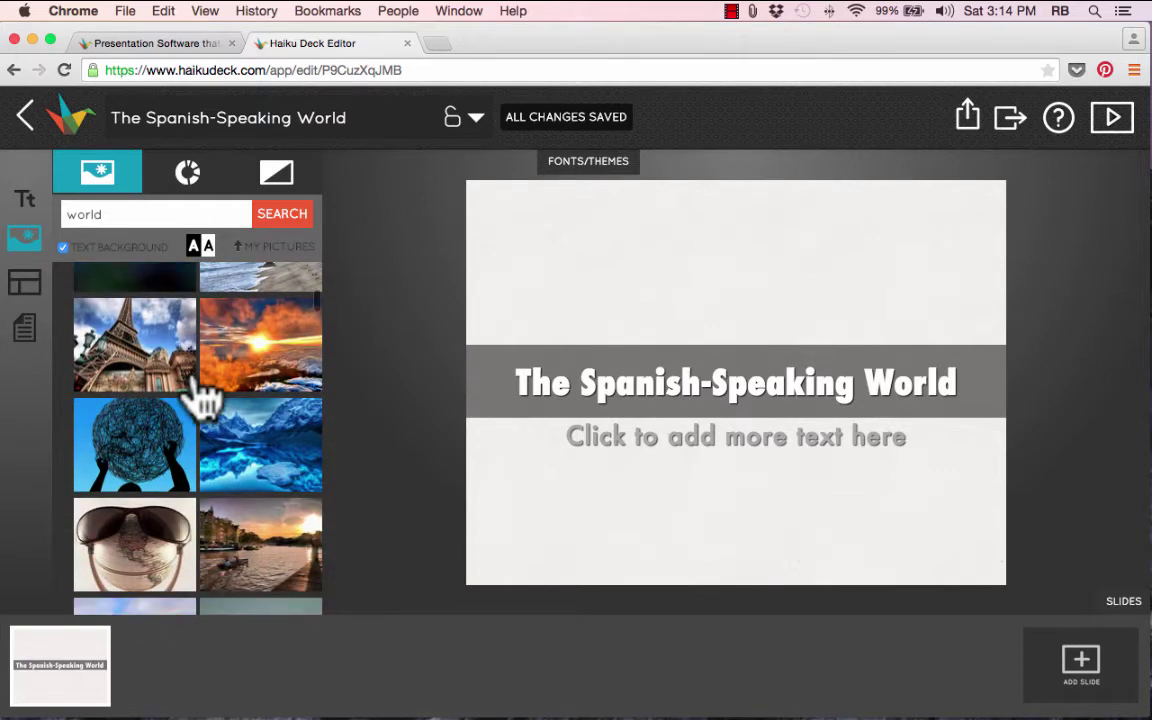
{"action": "scroll", "coordinate": [175, 425], "scroll_direction": "down", "scroll_amount": 5}
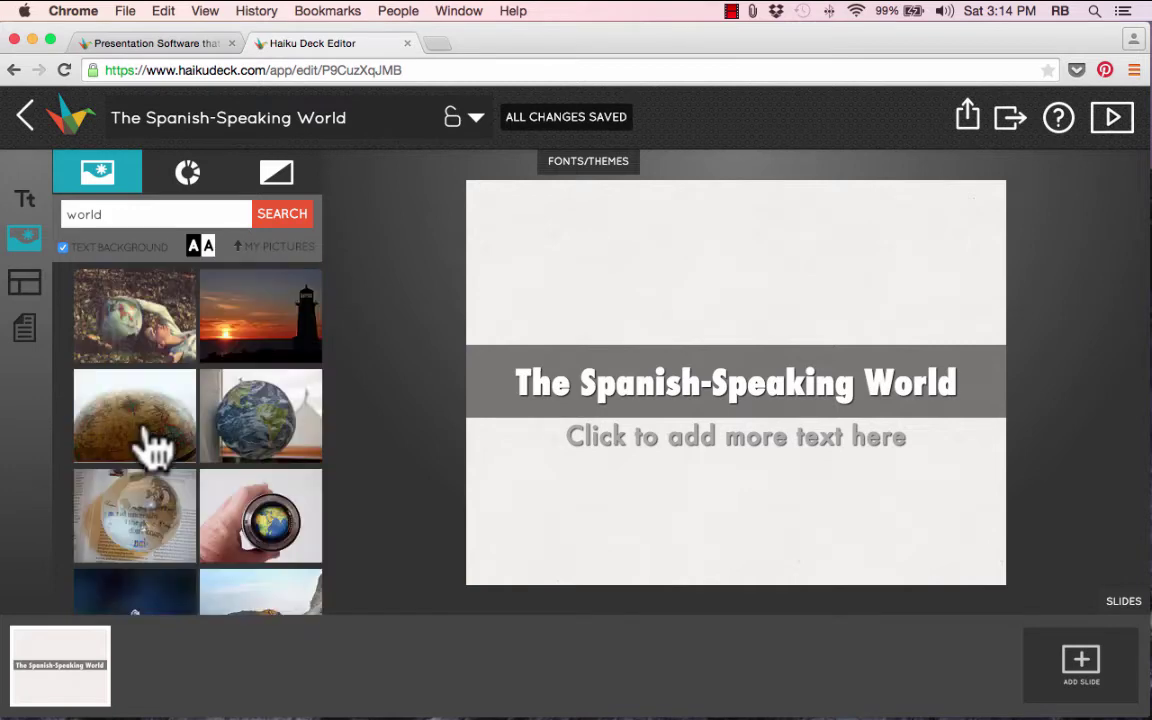
{"action": "left_click", "coordinate": [150, 445]}
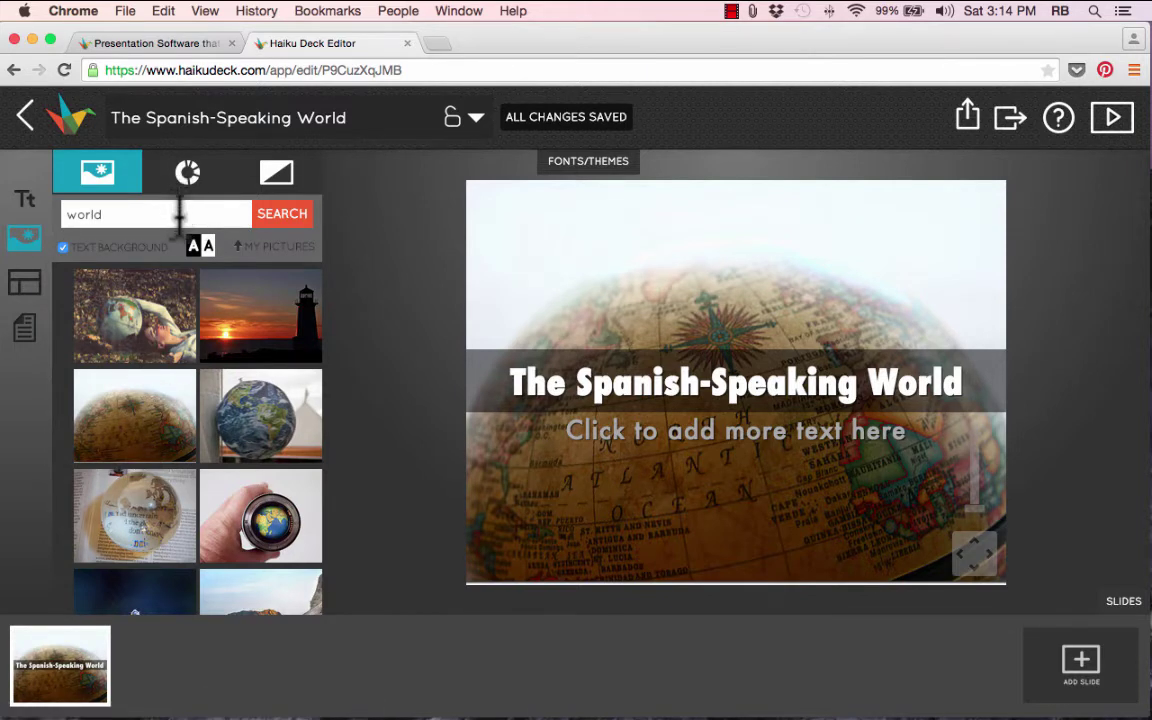
- Search the background images for "spanish speaking world", browse them, and check the option for using own pictures
{"action": "left_click_drag", "start_coordinate": [168, 213], "coordinate": [13, 185]}
{"action": "type", "text": "spanish speaking world"}
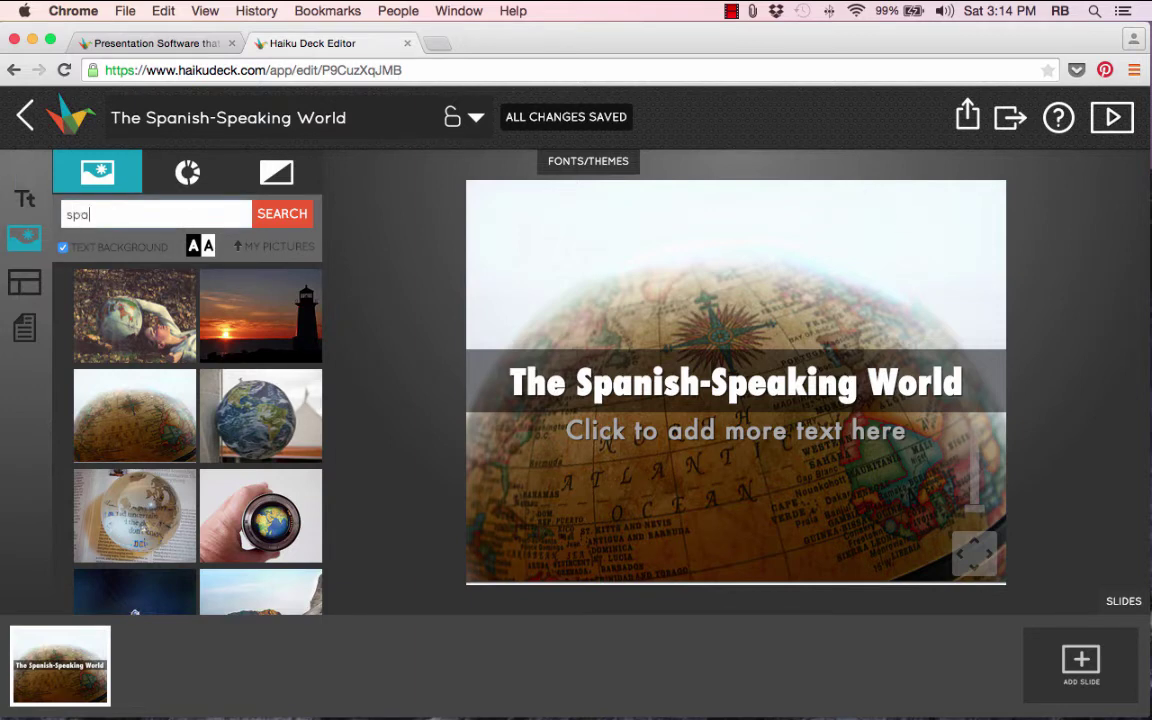
{"action": "key", "text": "Return"}
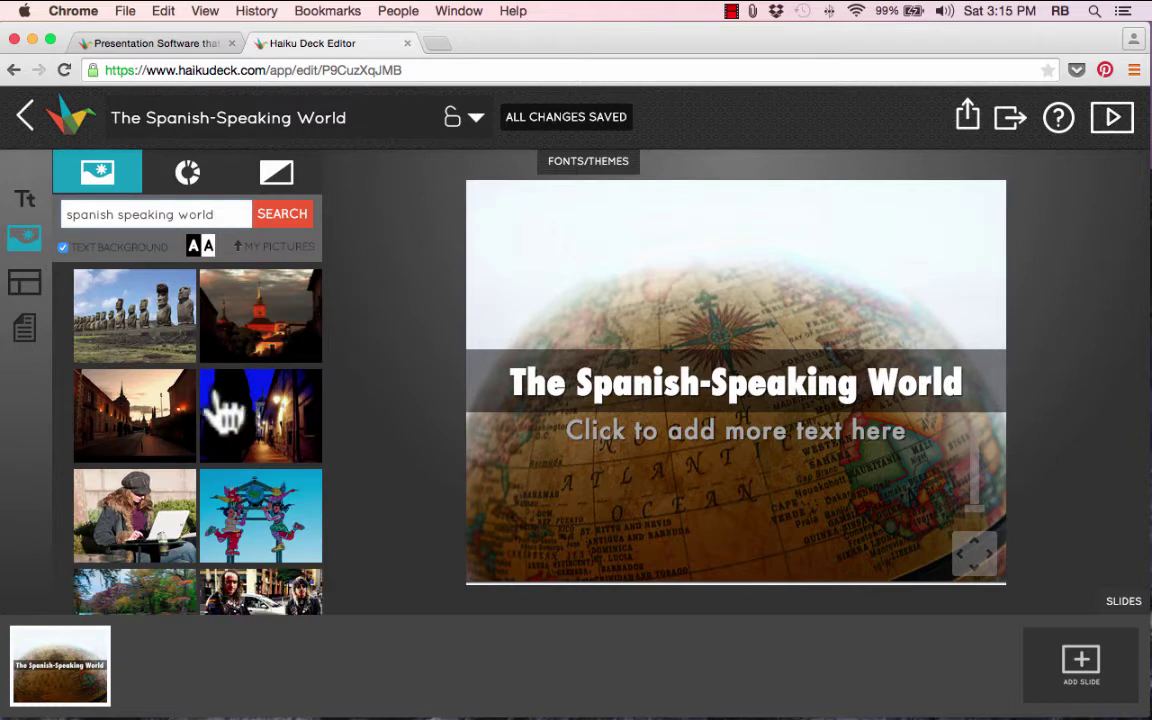
{"action": "scroll", "coordinate": [233, 510], "scroll_direction": "down", "scroll_amount": 2}
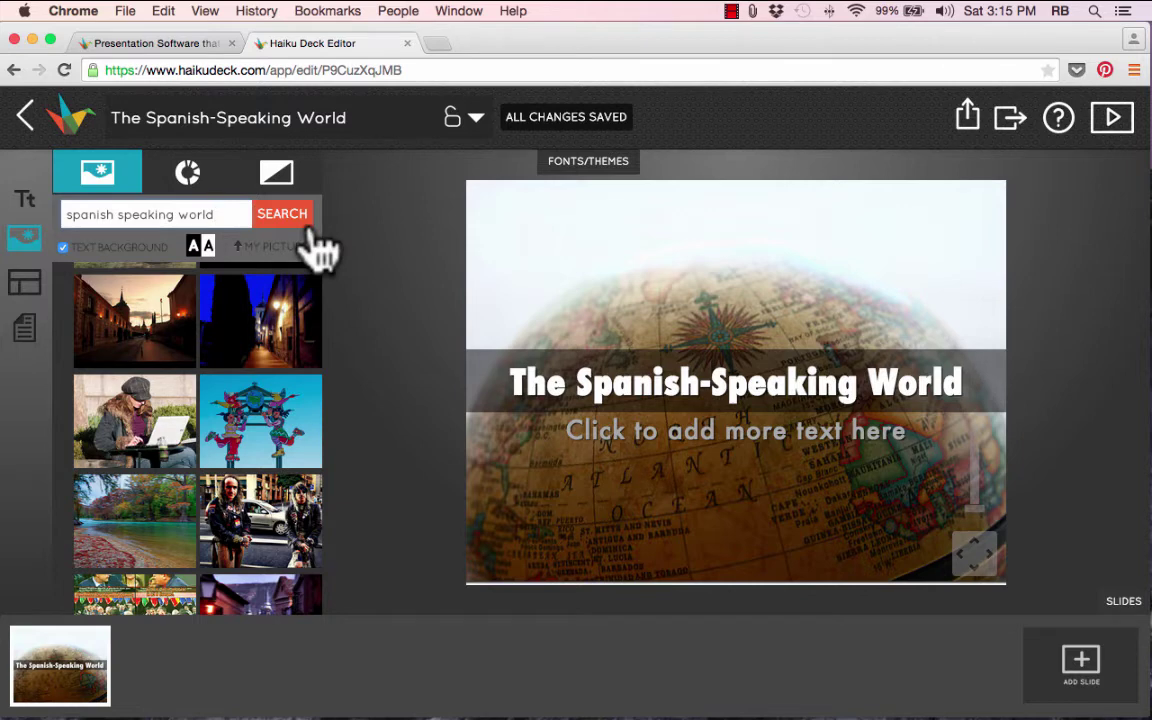
{"action": "left_click", "coordinate": [270, 250]}
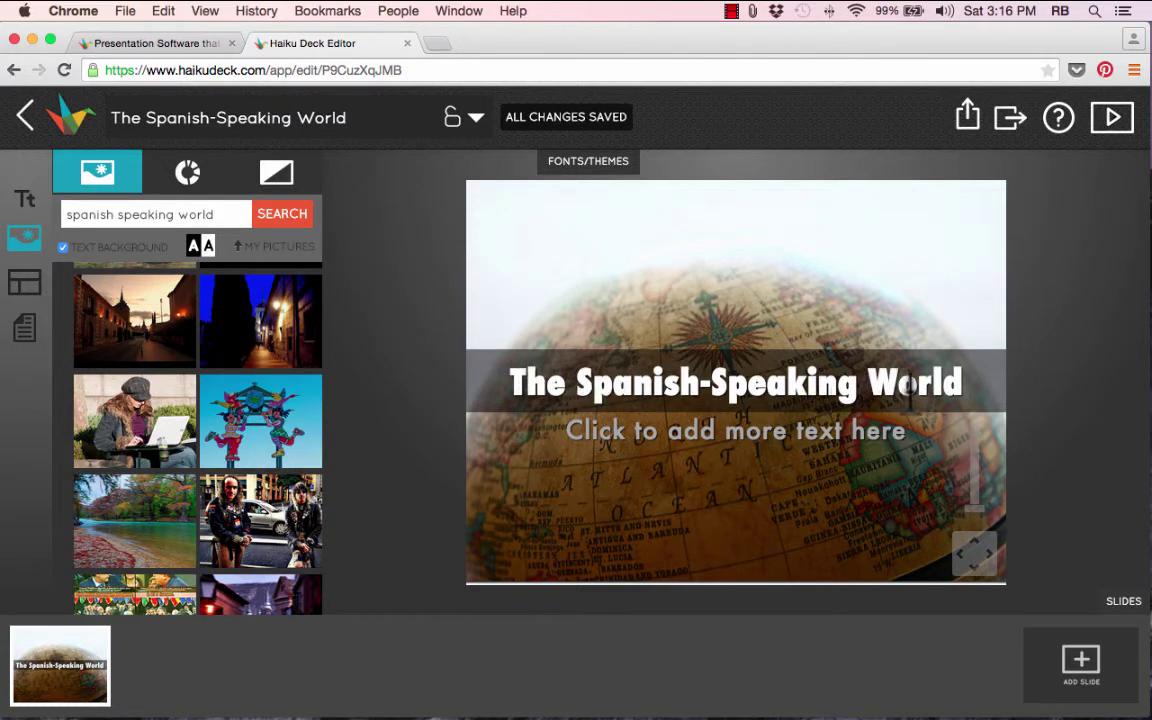
- Try the dark text on a light band for the title slide, returning to white text on a dark band
{"action": "left_click", "coordinate": [196, 250]}
{"action": "left_click", "coordinate": [206, 252]}
{"action": "left_click", "coordinate": [204, 252]}
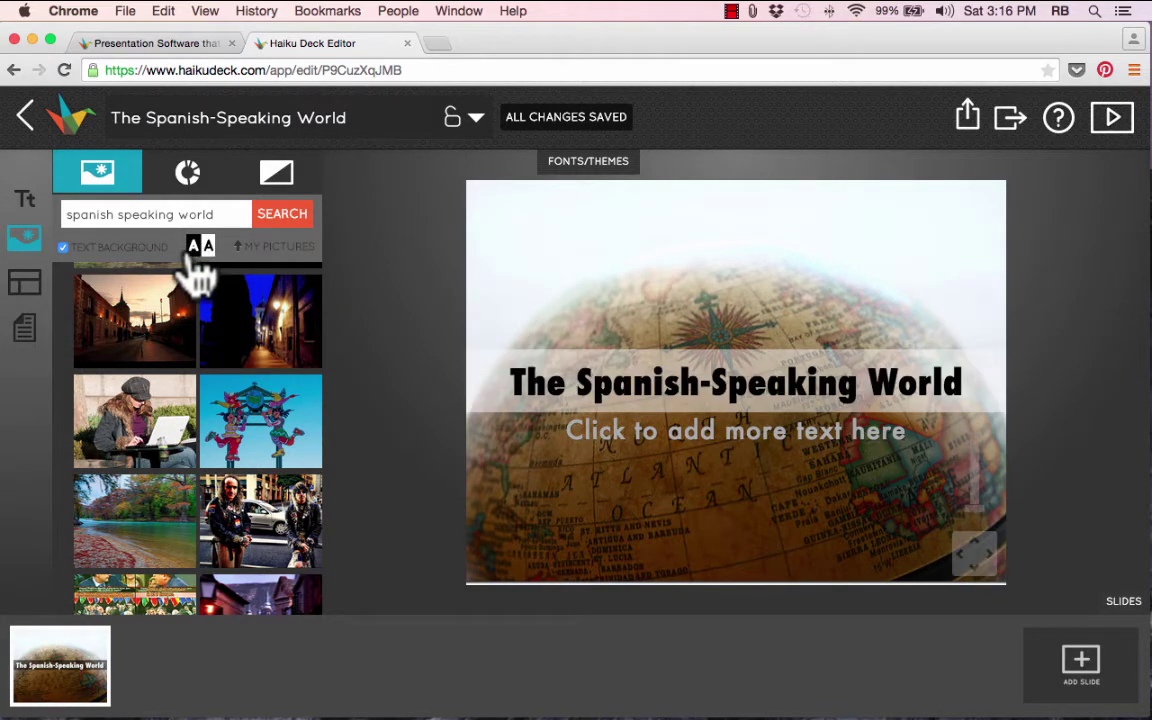
{"action": "left_click", "coordinate": [200, 254]}
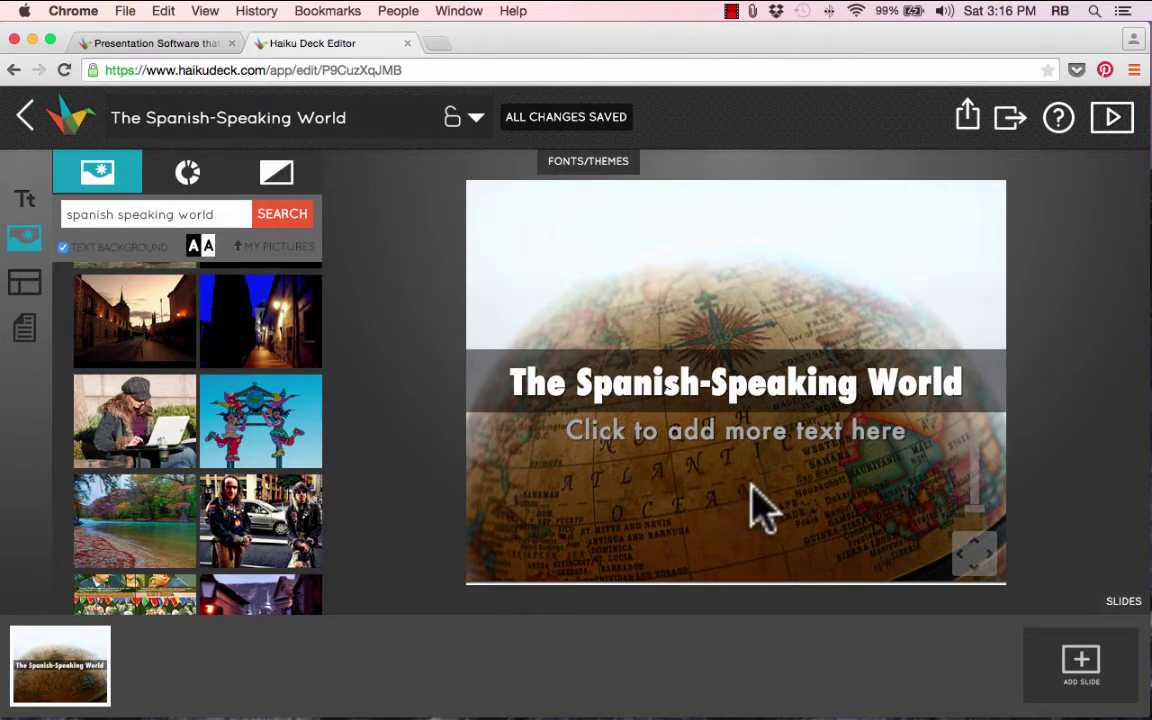
- Add a second slide to the deck and open its background options
{"action": "left_click", "coordinate": [1085, 665]}
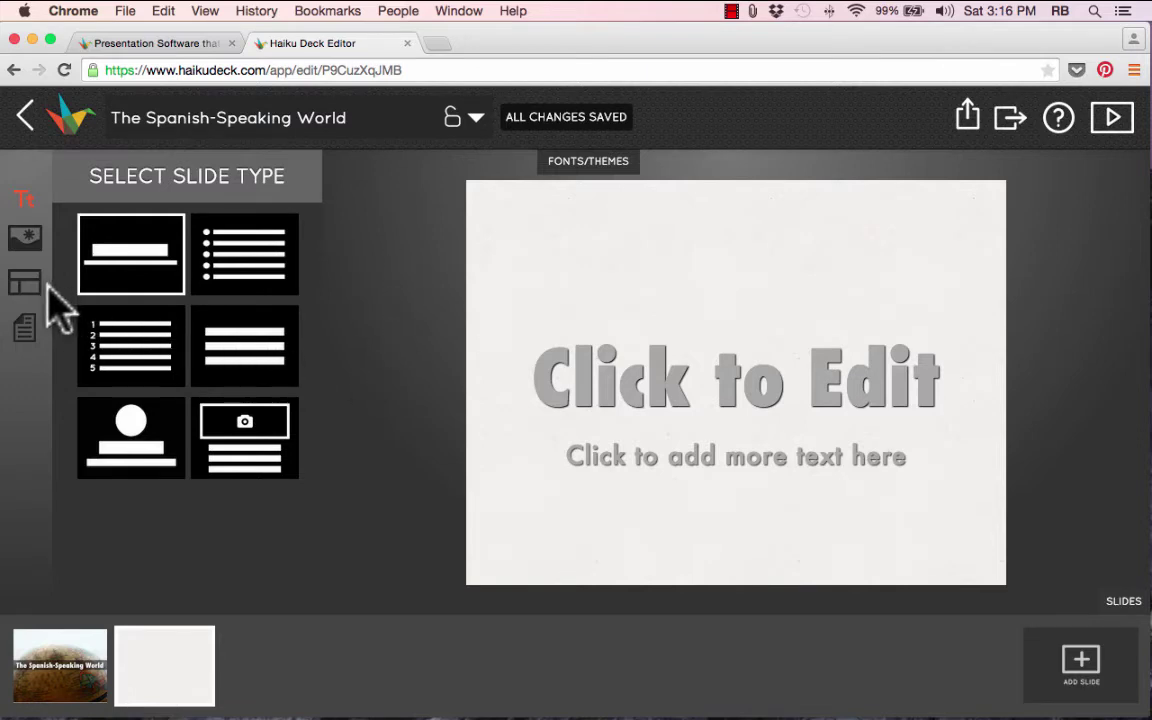
{"action": "left_click", "coordinate": [23, 245]}
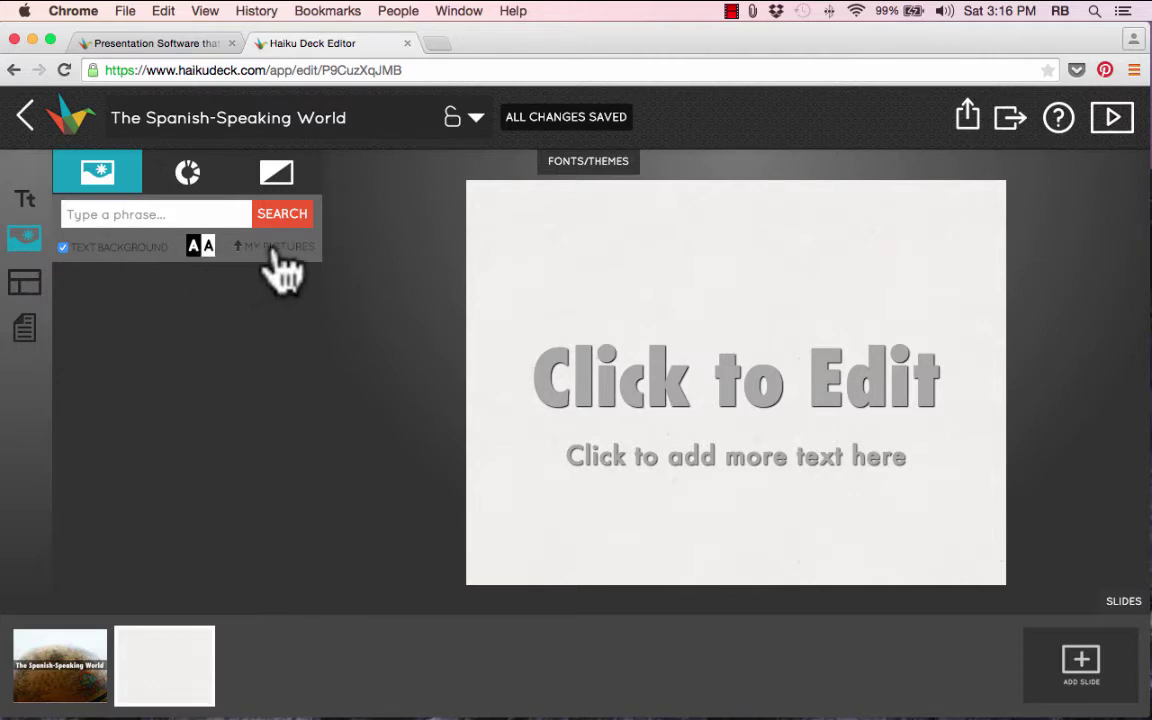
- Preview the number, bar and donut charts on the second slide, leaving it with a solid green background instead
{"action": "left_click", "coordinate": [188, 175]}
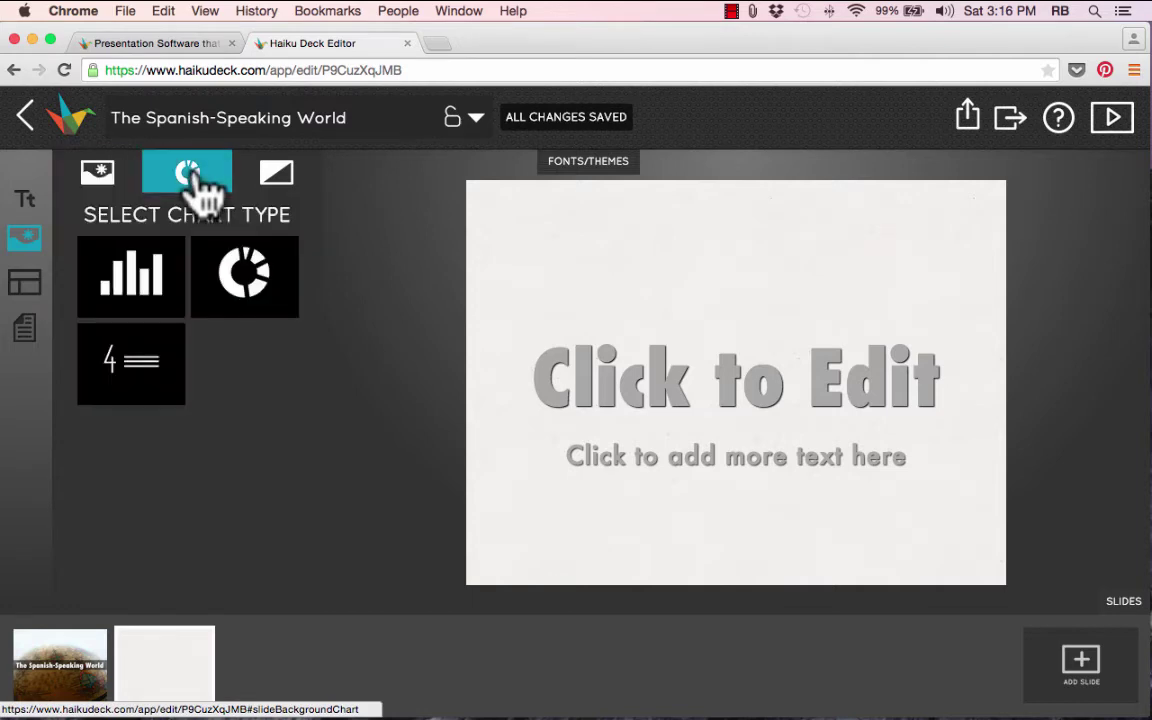
{"action": "left_click", "coordinate": [147, 358]}
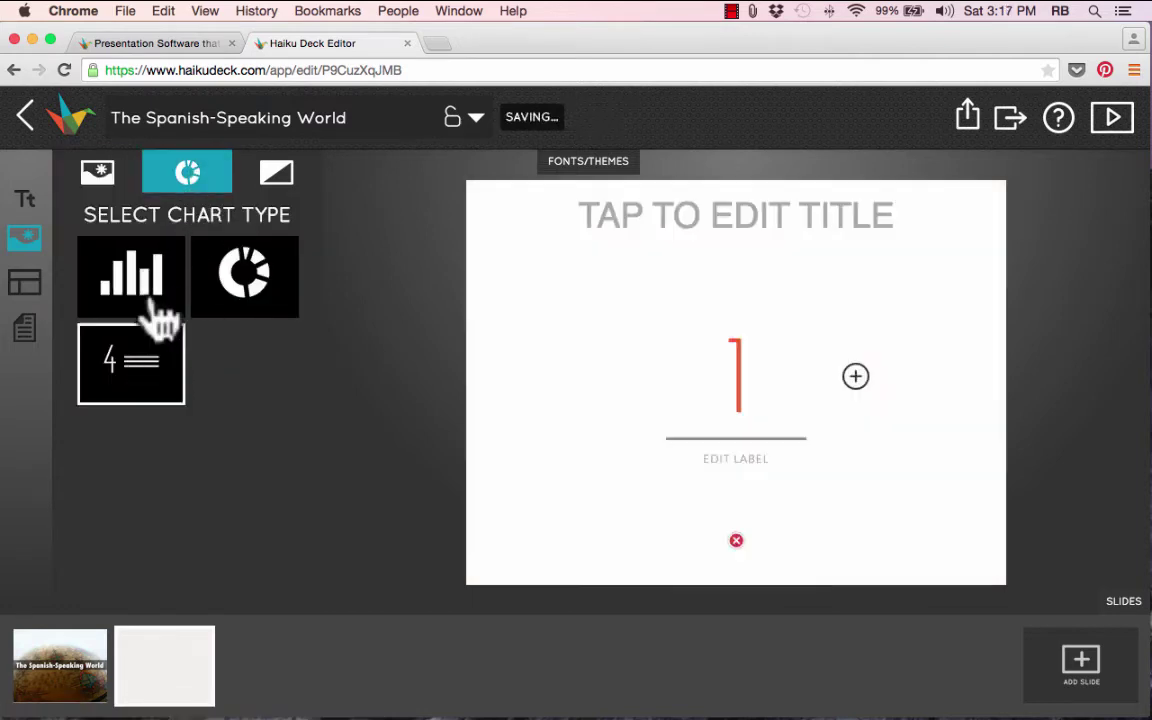
{"action": "left_click", "coordinate": [148, 302]}
{"action": "left_click", "coordinate": [262, 290]}
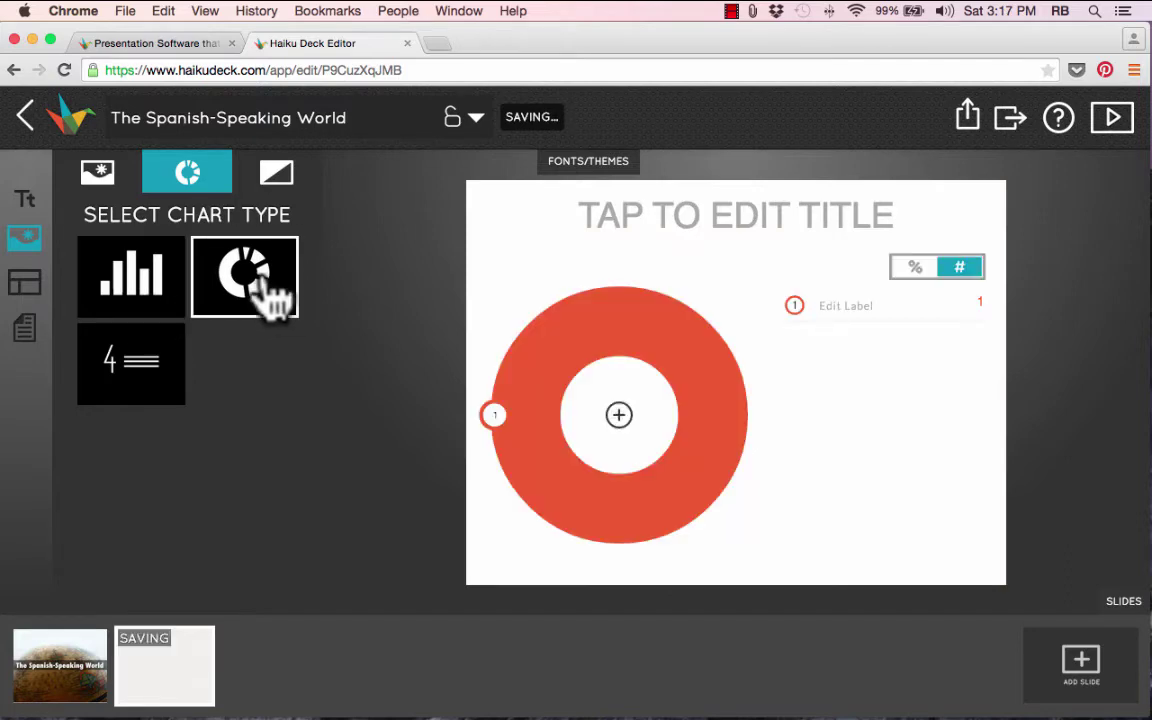
{"action": "left_click", "coordinate": [268, 296]}
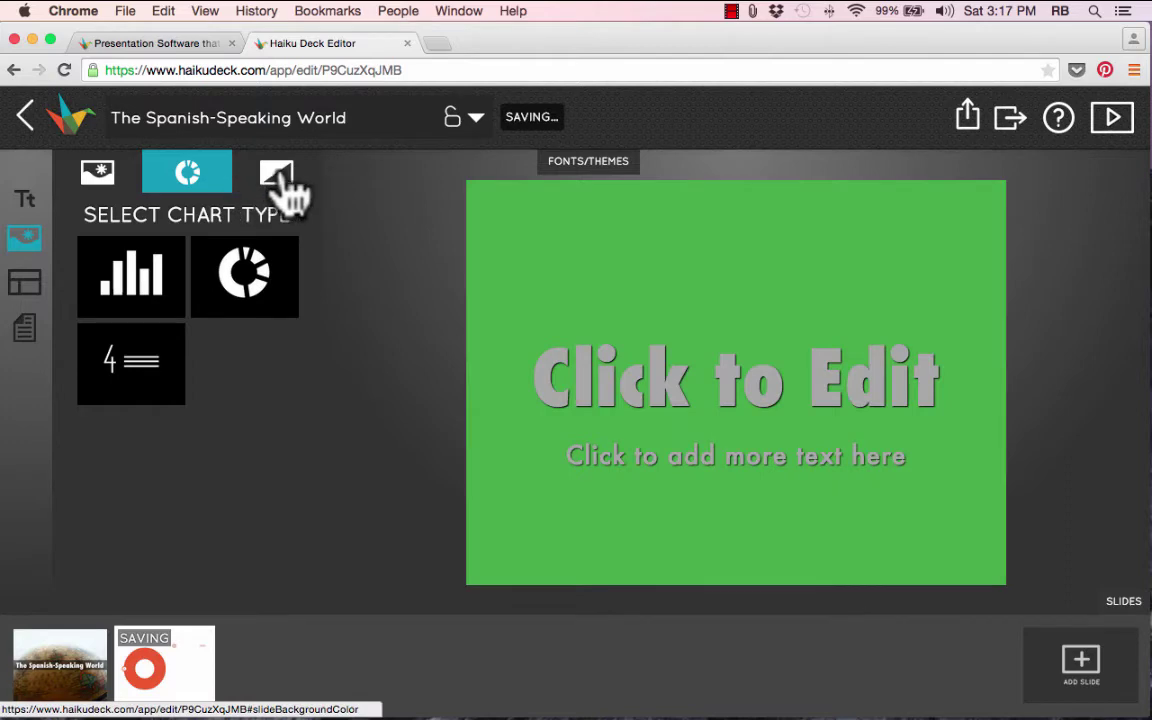
{"action": "left_click", "coordinate": [278, 176]}
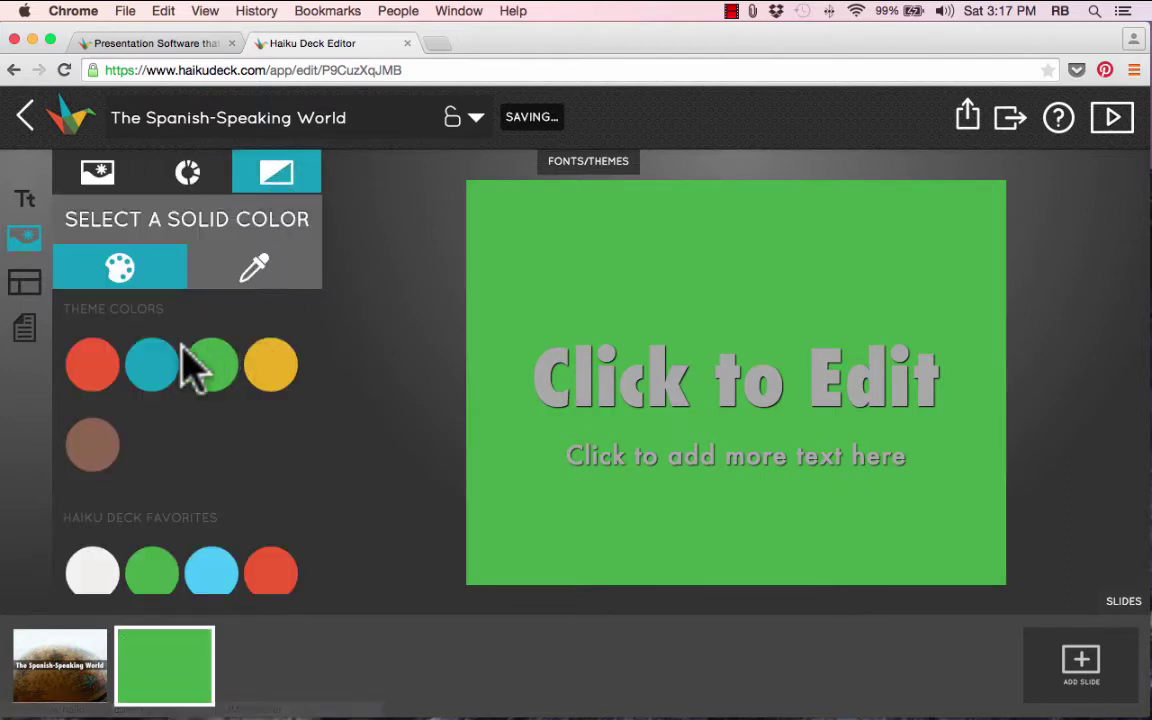
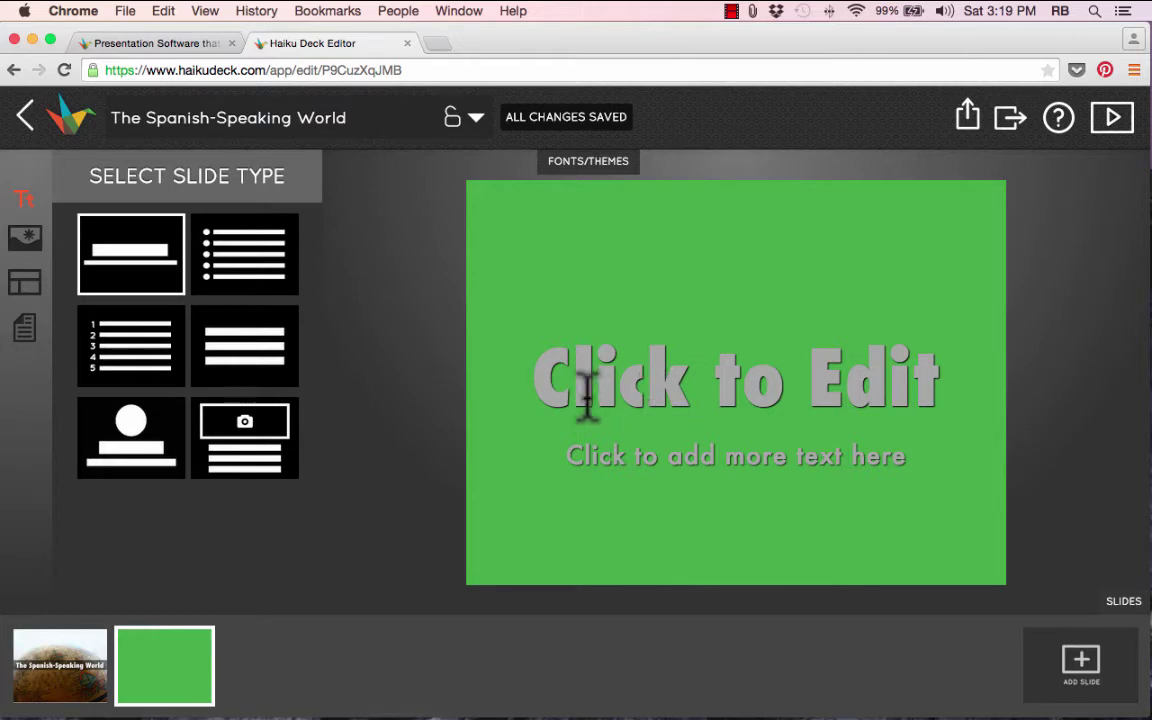
- Review the second slide's background, layout and notes options, returning to the slide types
{"action": "left_click_drag", "start_coordinate": [540, 380], "coordinate": [930, 405]}
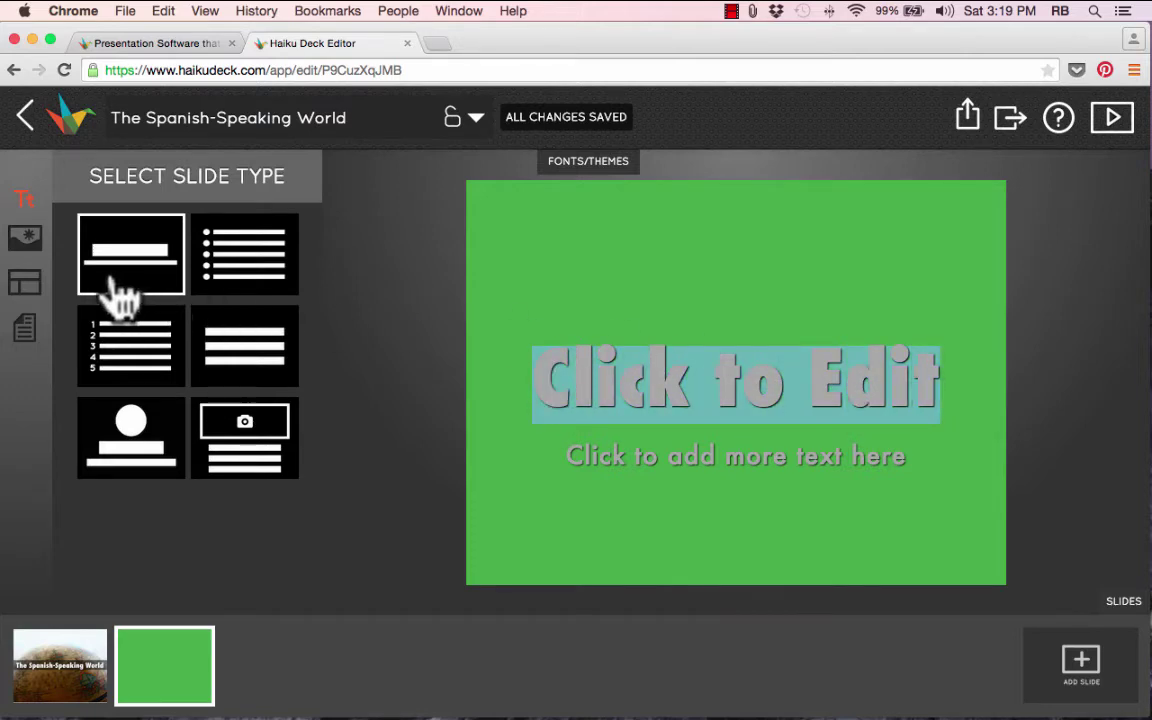
{"action": "left_click", "coordinate": [24, 238]}
{"action": "left_click", "coordinate": [14, 292]}
{"action": "left_click", "coordinate": [26, 335]}
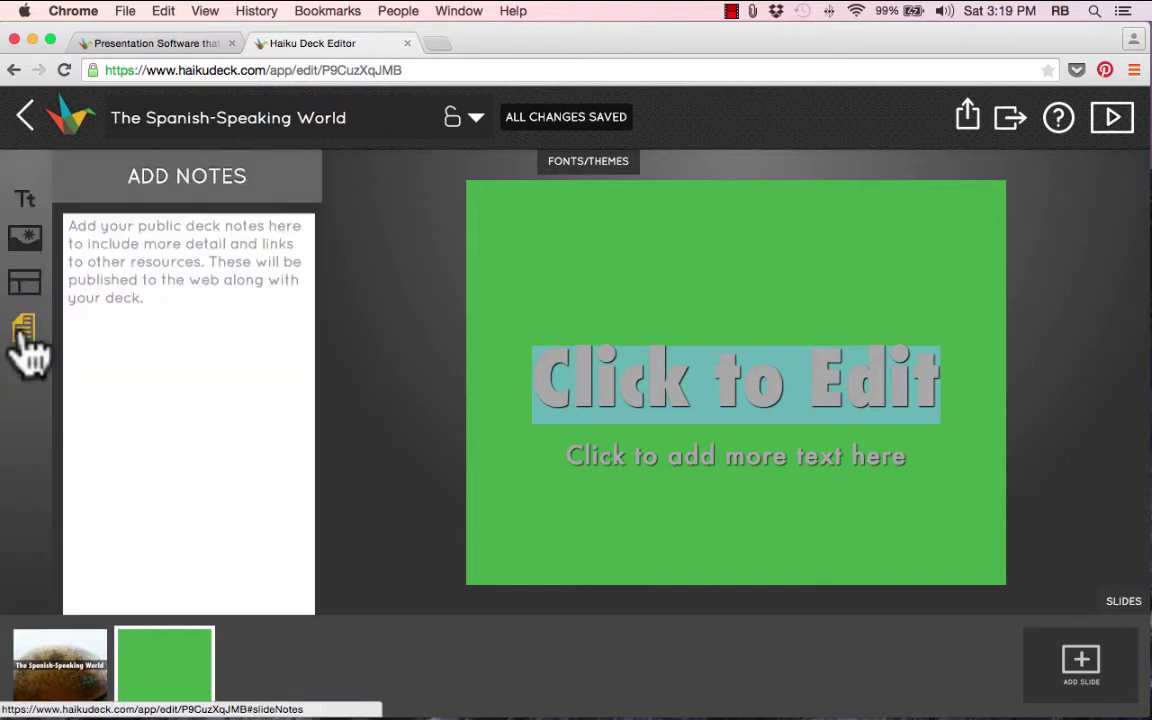
{"action": "left_click", "coordinate": [28, 288]}
{"action": "left_click", "coordinate": [28, 242]}
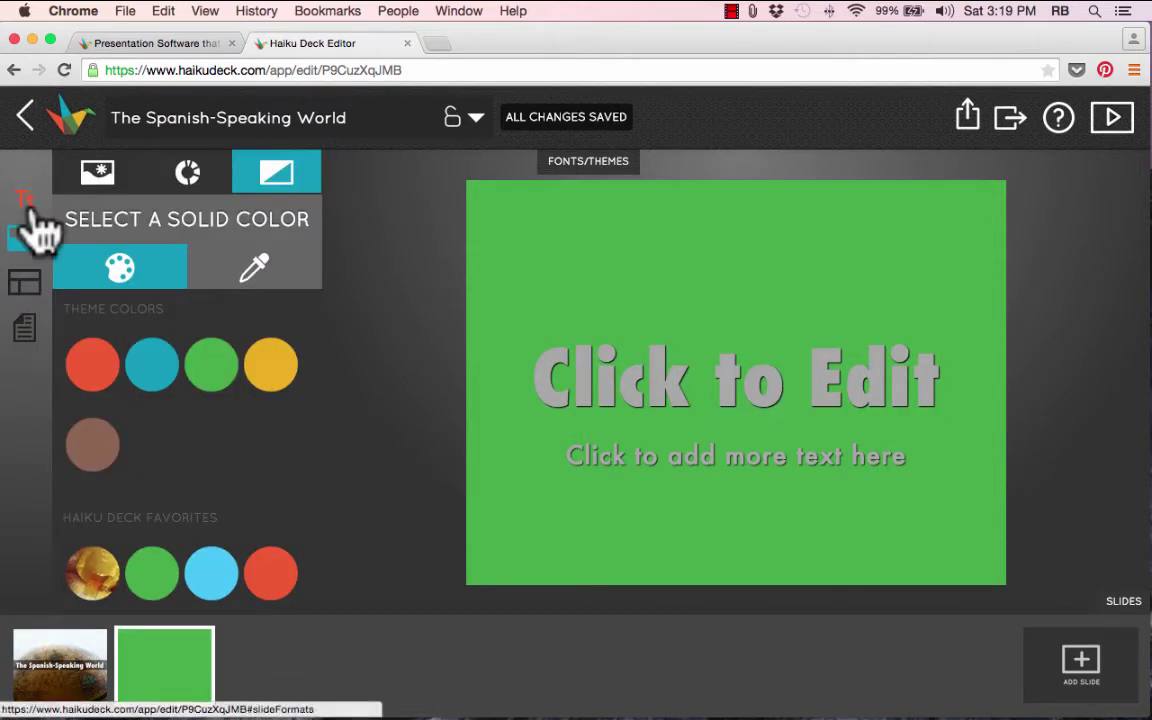
{"action": "left_click", "coordinate": [30, 210]}
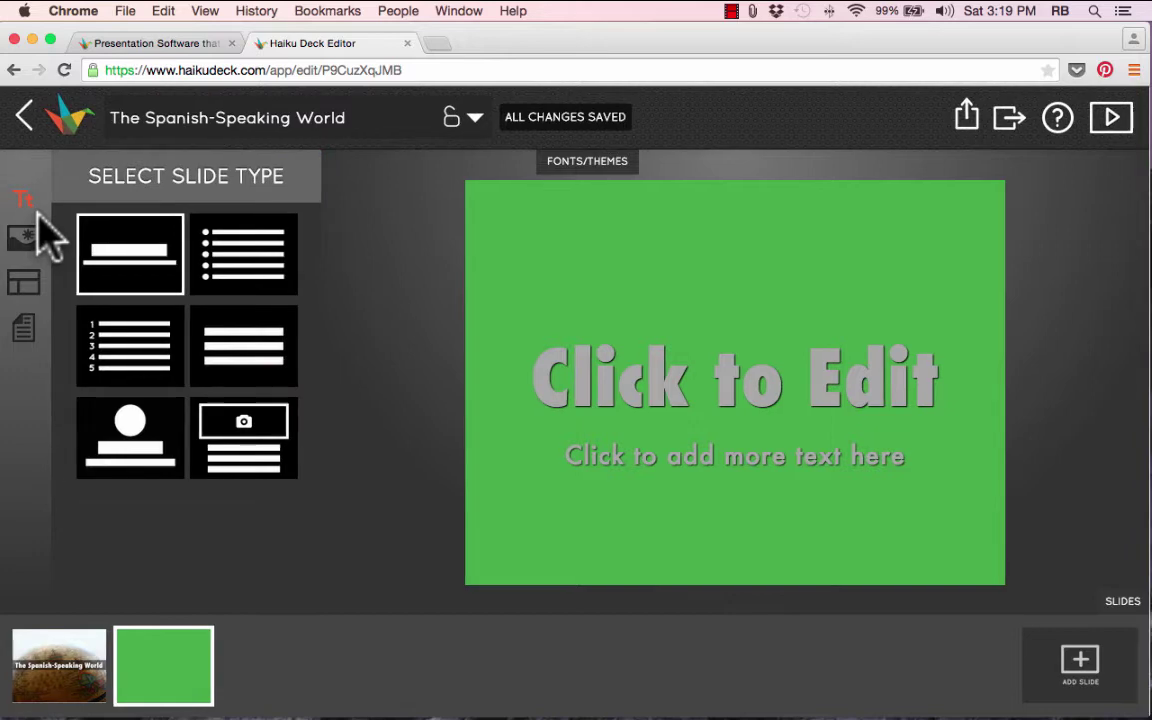
- Try the title, bulleted list, plain text, image-with-text and other slide types on the second slide, returning to the bulleted list
{"action": "left_click", "coordinate": [236, 277]}
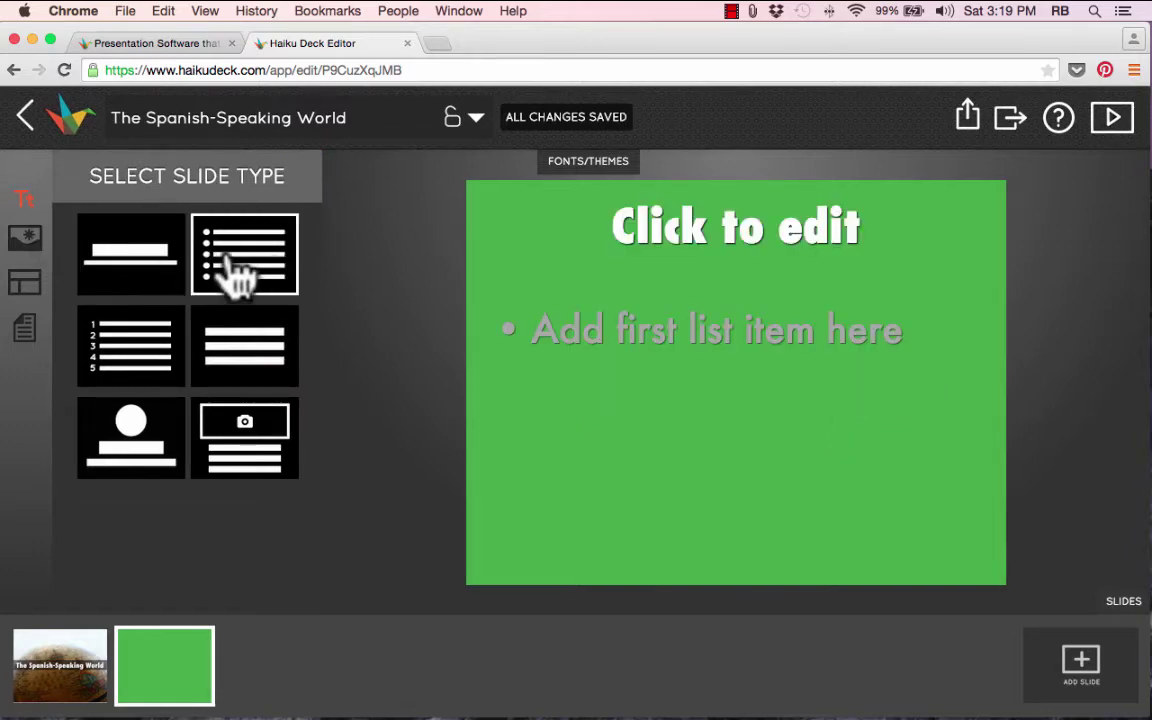
{"action": "left_click", "coordinate": [159, 272]}
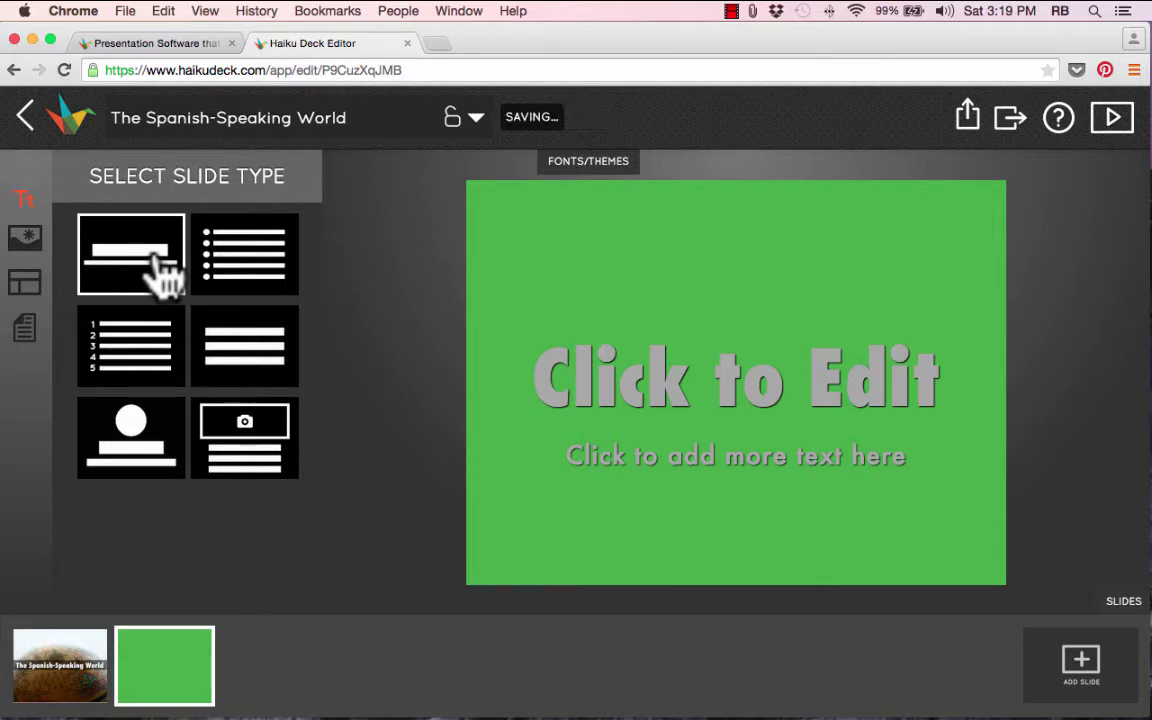
{"action": "left_click", "coordinate": [241, 273]}
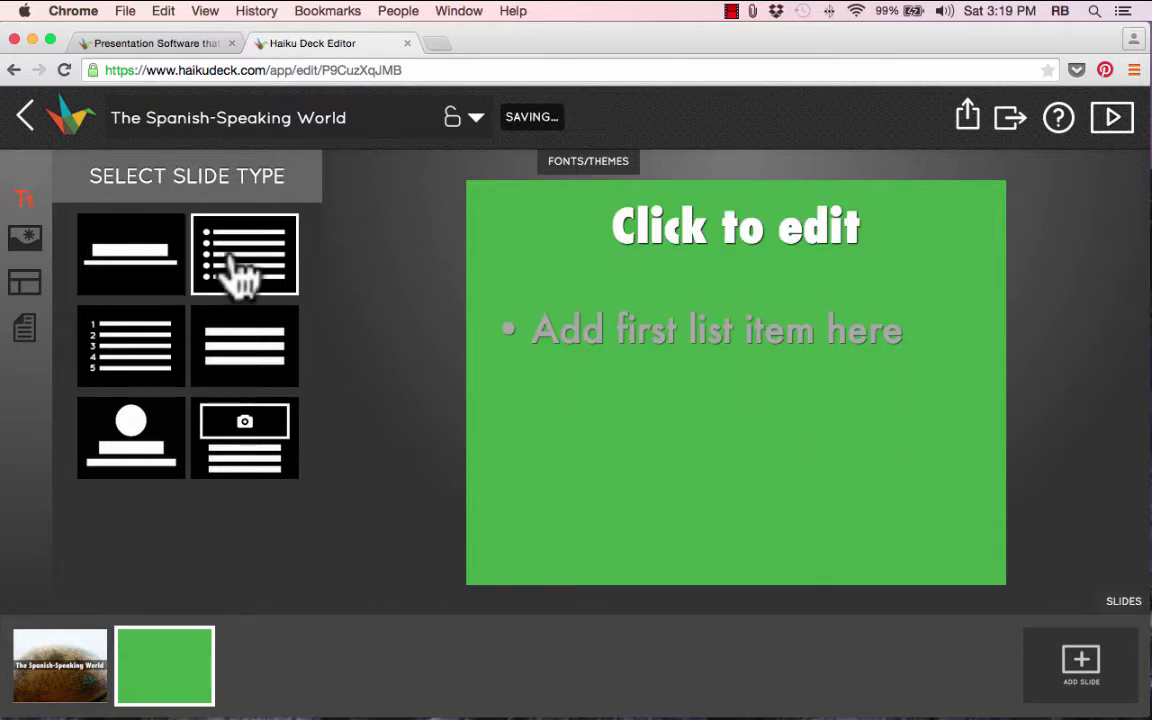
{"action": "left_click", "coordinate": [182, 340]}
{"action": "left_click", "coordinate": [245, 362]}
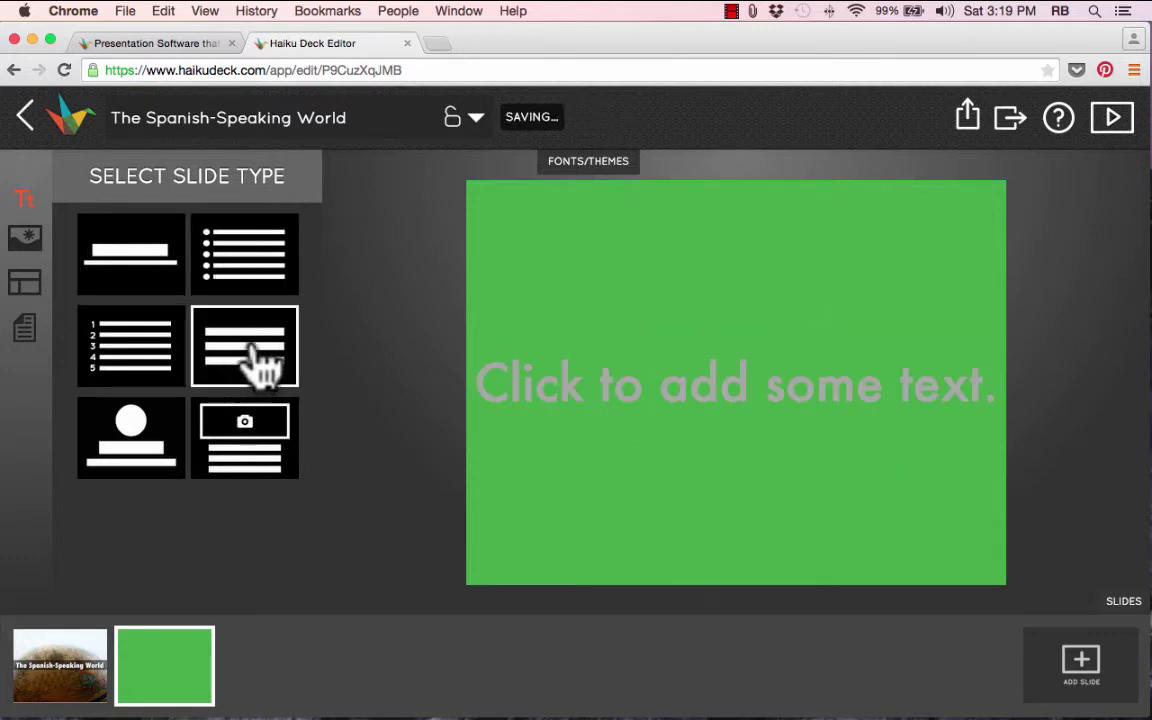
{"action": "left_click", "coordinate": [252, 462]}
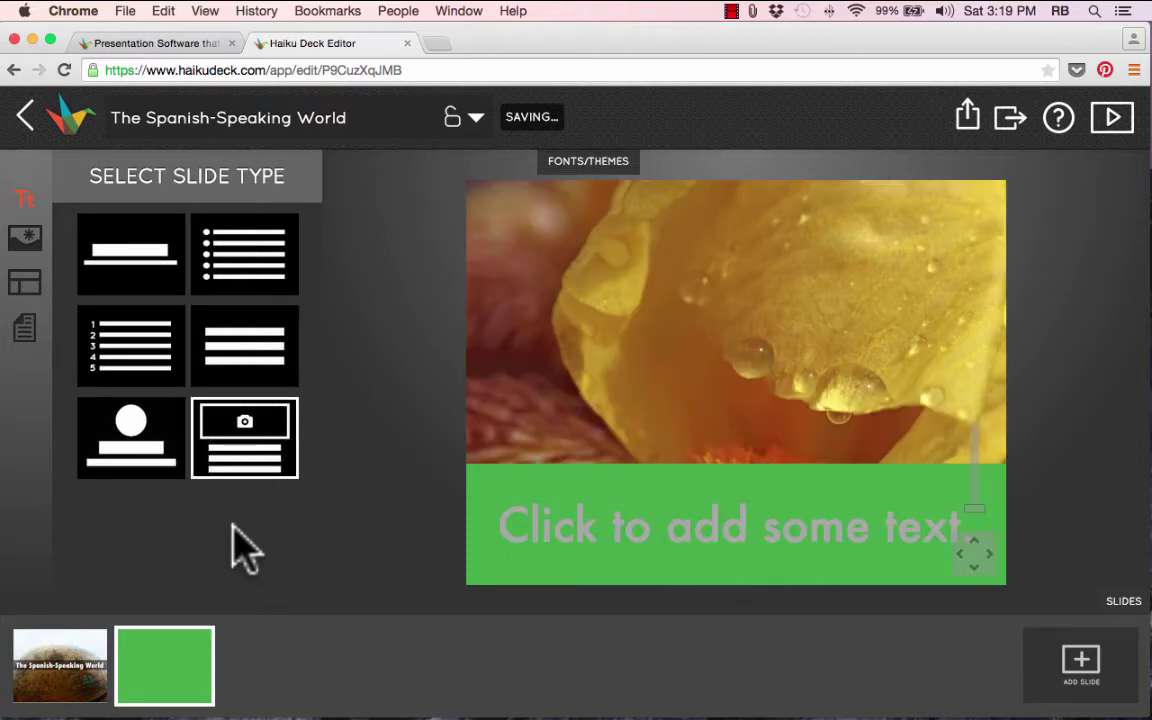
{"action": "left_click", "coordinate": [135, 430]}
{"action": "left_click", "coordinate": [246, 322]}
{"action": "left_click", "coordinate": [242, 286]}
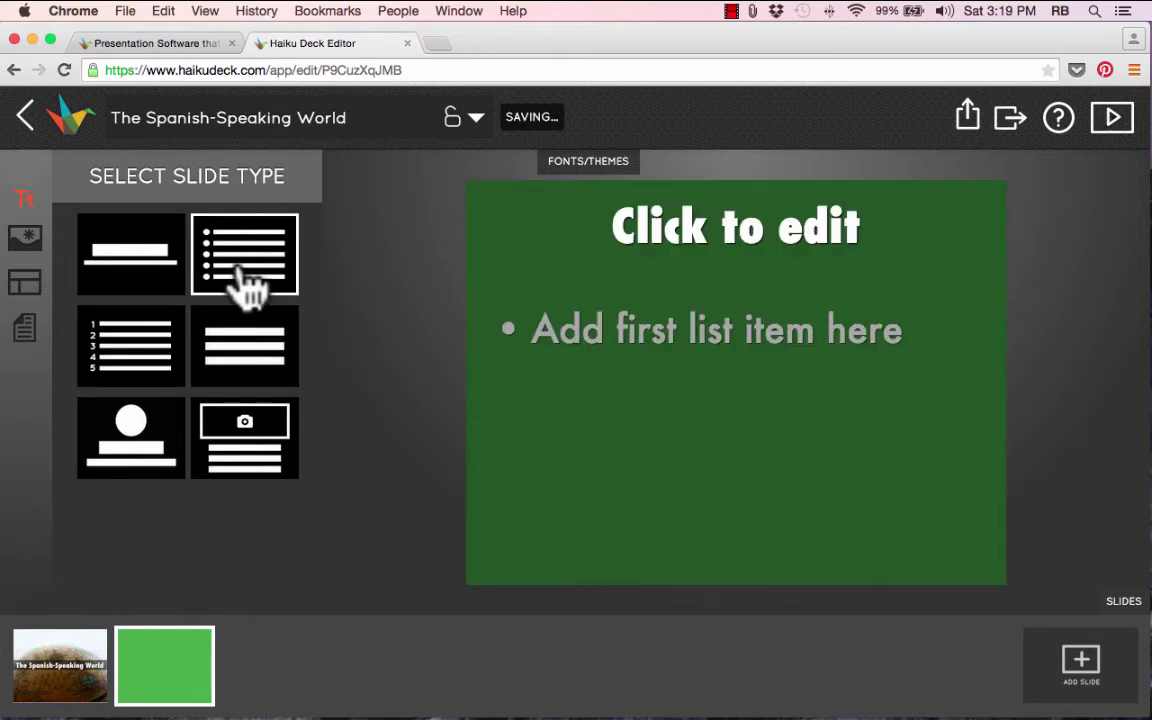
- Review the bulleted slide's background options and try its left-aligned title layout, returning to the centred title
{"action": "left_click", "coordinate": [26, 243]}
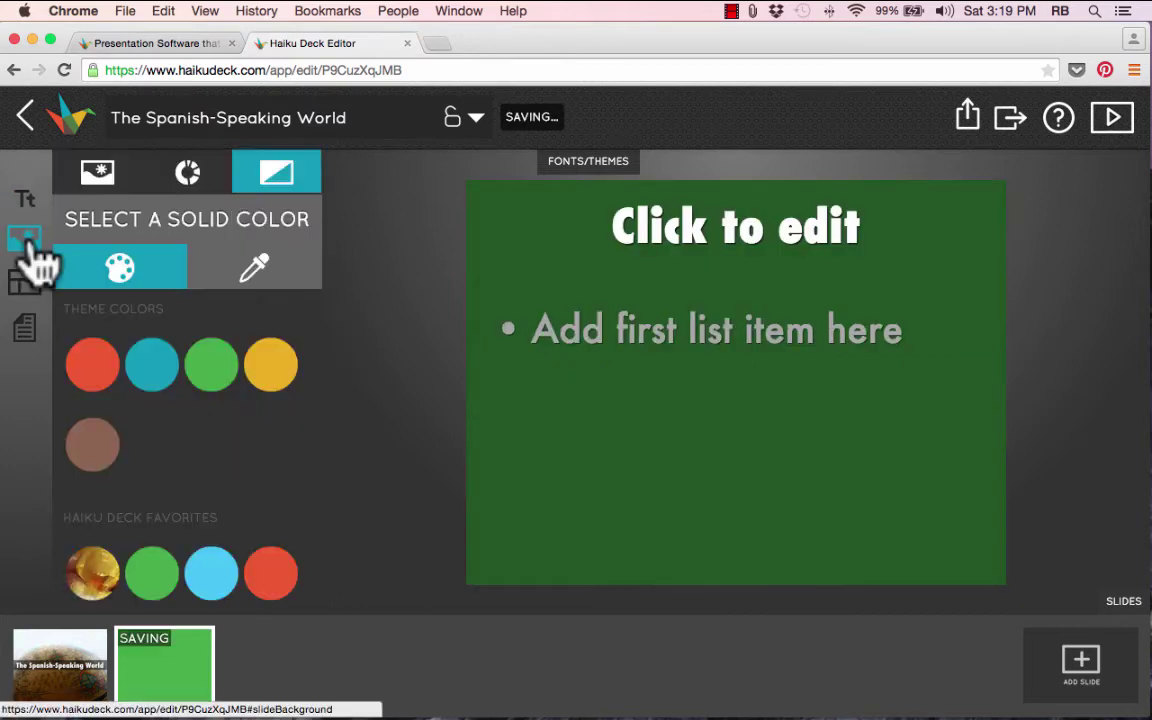
{"action": "left_click", "coordinate": [121, 186]}
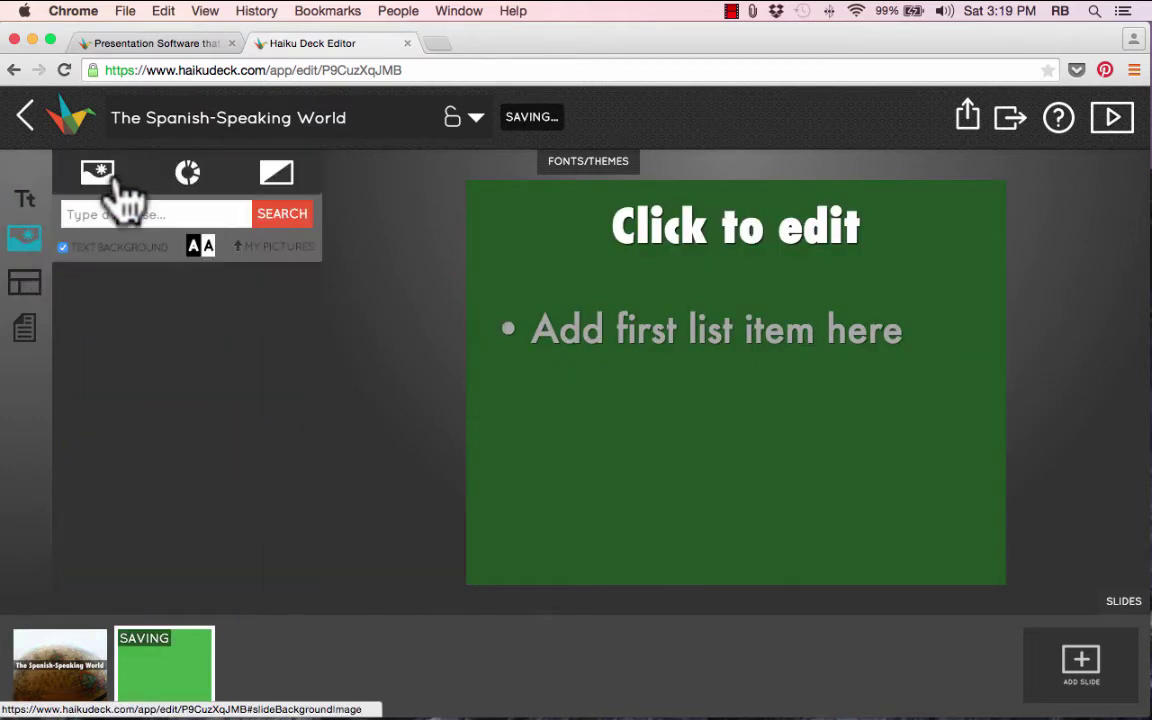
{"action": "left_click", "coordinate": [25, 284]}
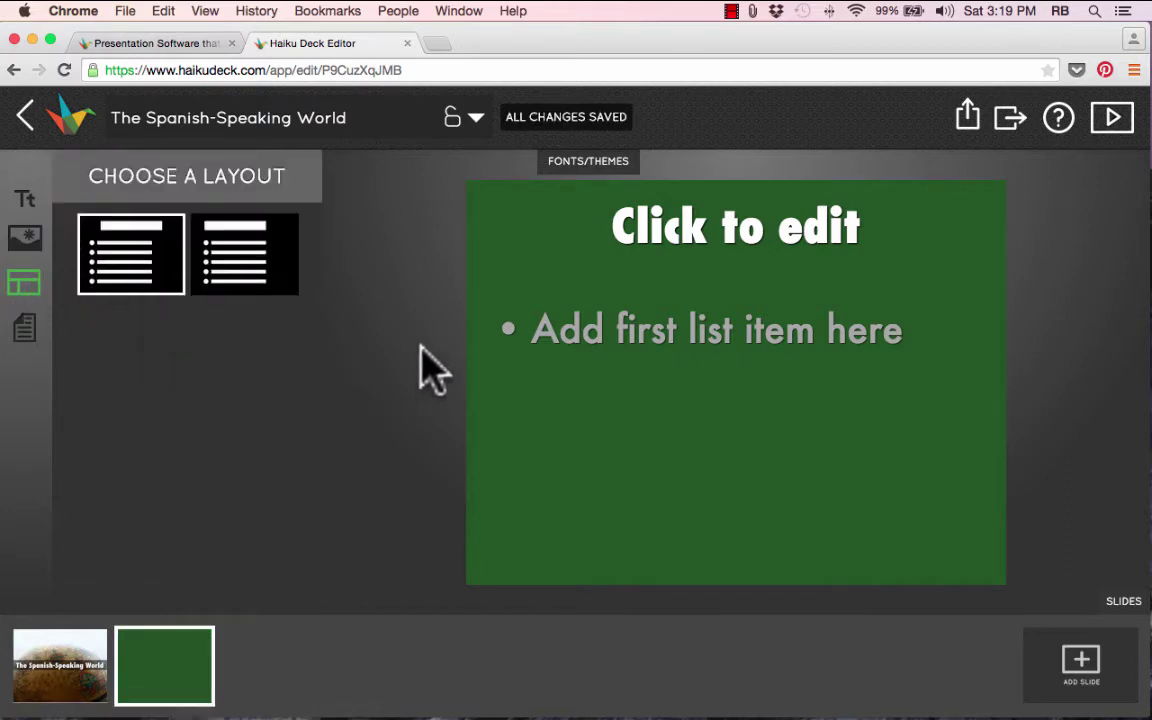
{"action": "left_click", "coordinate": [242, 272]}
{"action": "left_click", "coordinate": [138, 274]}
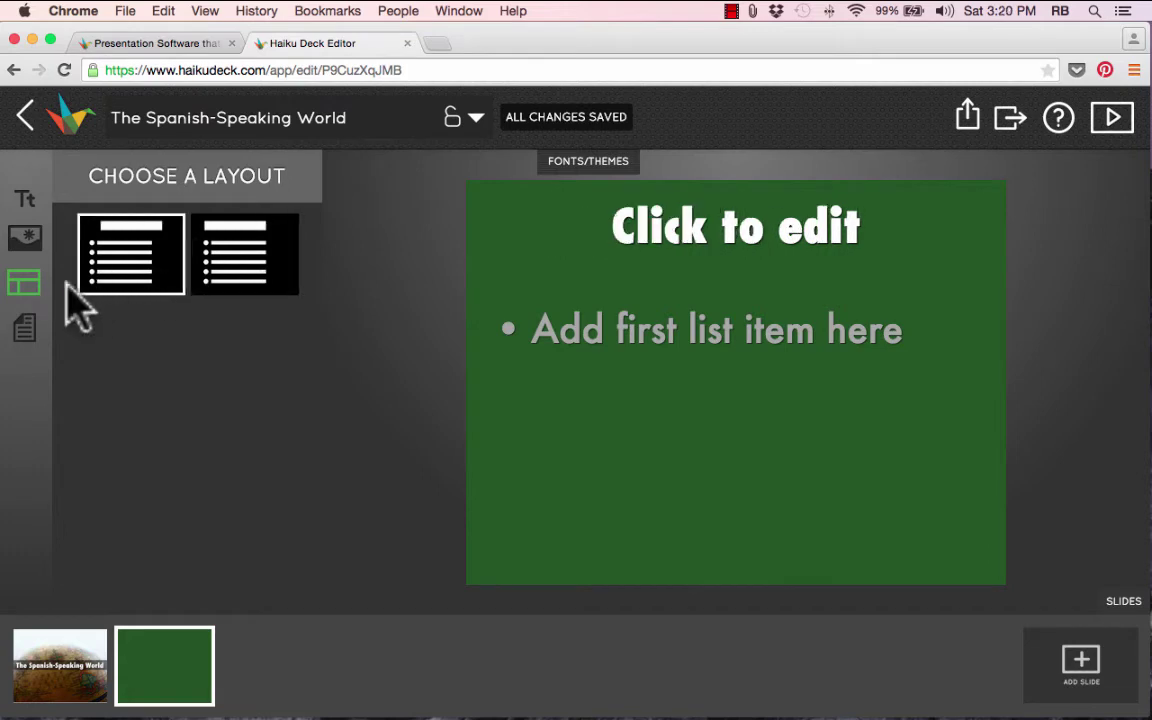
- Try the title-and-subtitle slide type on the second slide and review its available layouts
{"action": "left_click", "coordinate": [24, 198]}
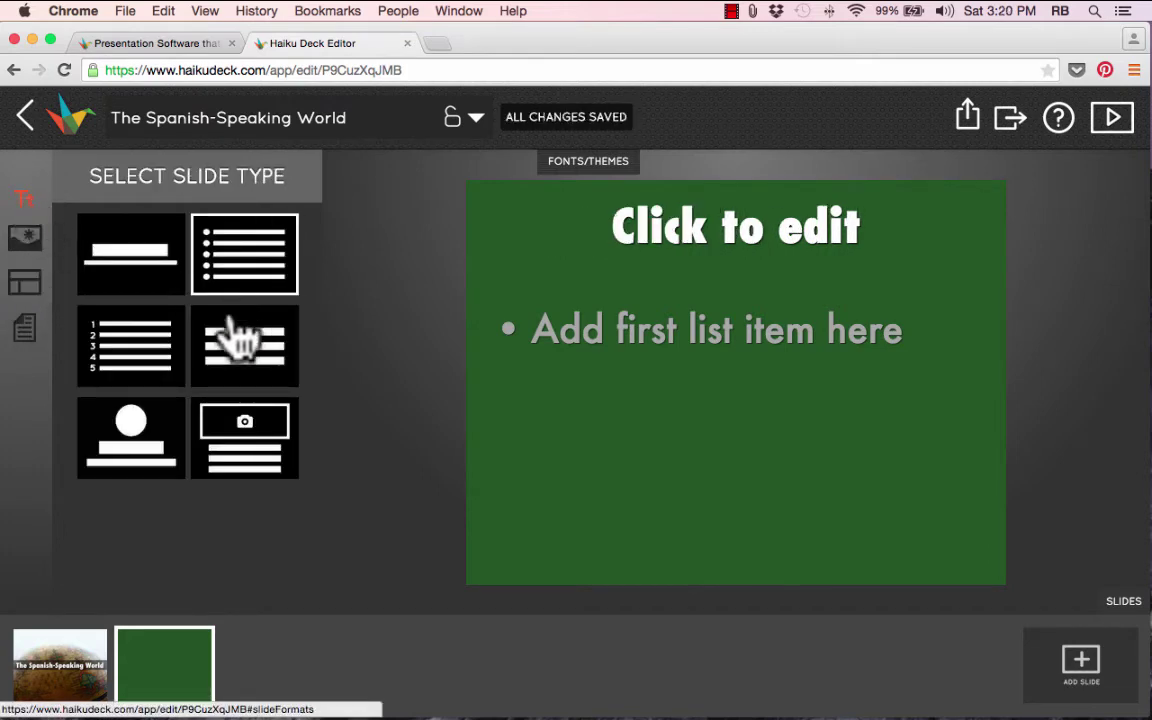
{"action": "left_click", "coordinate": [126, 276]}
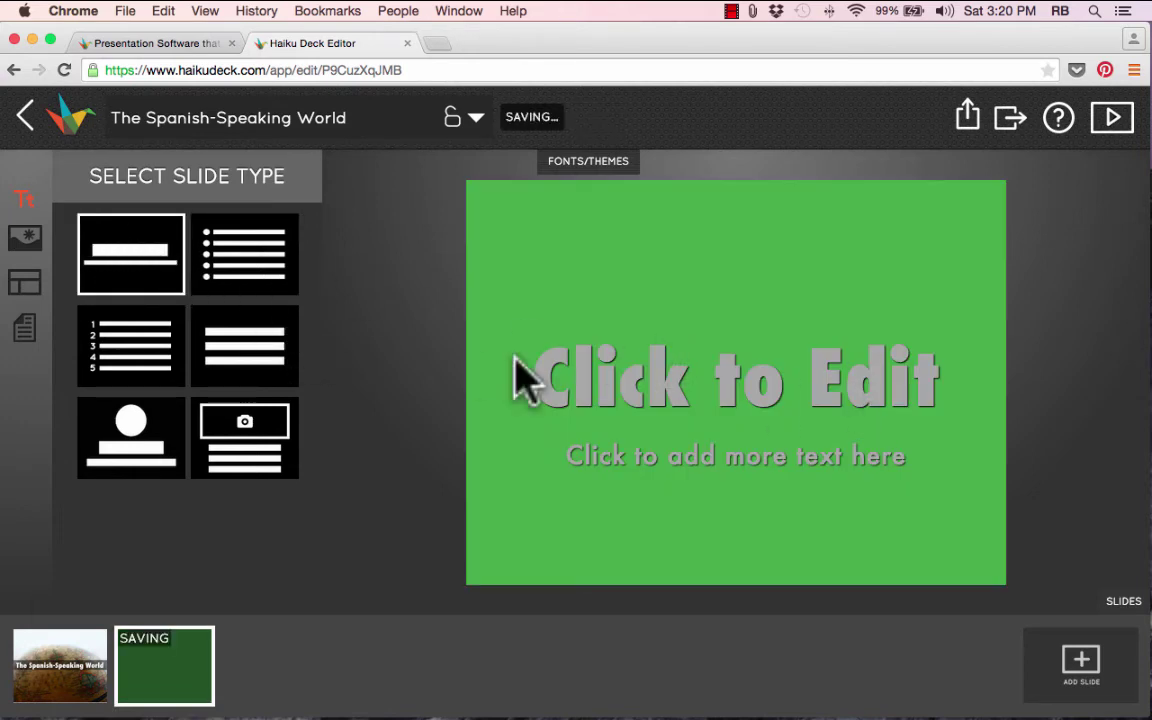
{"action": "left_click", "coordinate": [22, 287]}
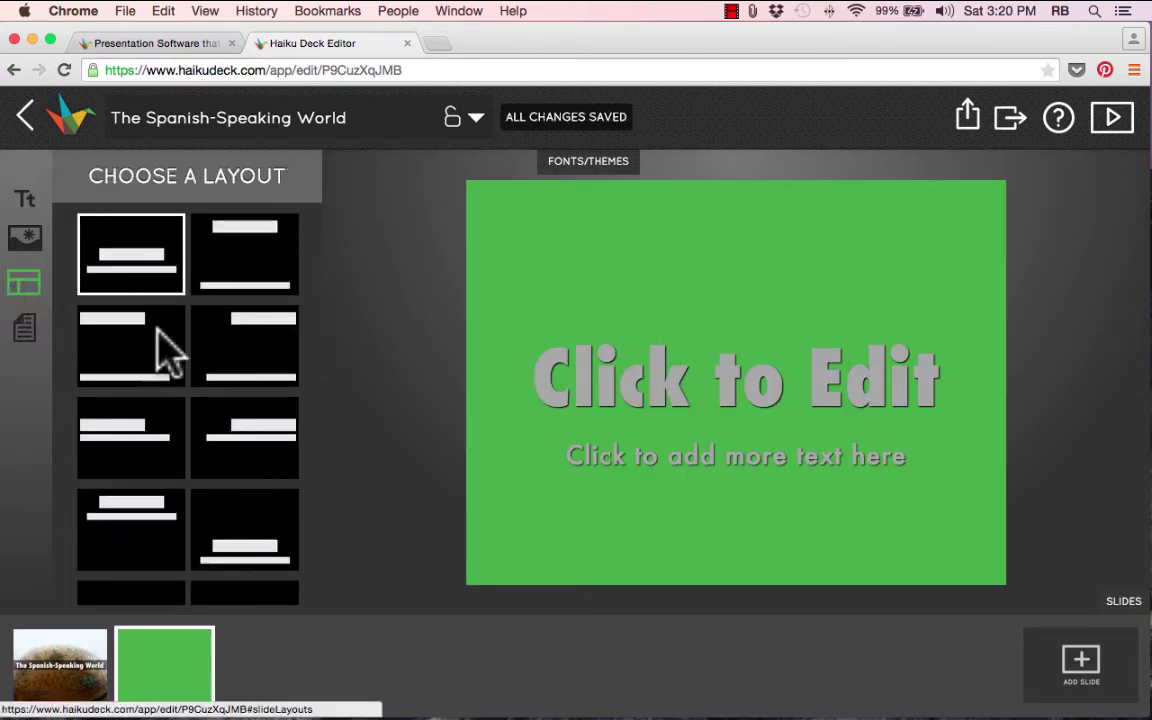
{"action": "scroll", "coordinate": [205, 320], "scroll_direction": "down", "scroll_amount": 3}
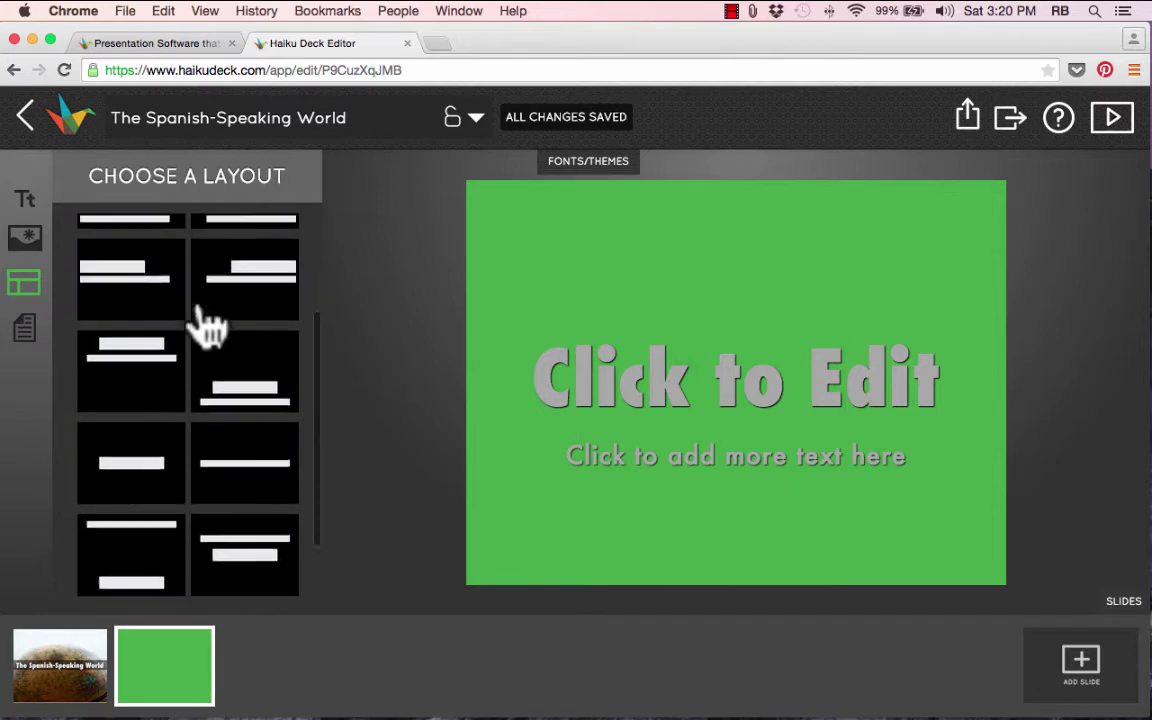
{"action": "scroll", "coordinate": [200, 322], "scroll_direction": "up", "scroll_amount": 4}
{"action": "left_click", "coordinate": [25, 205]}
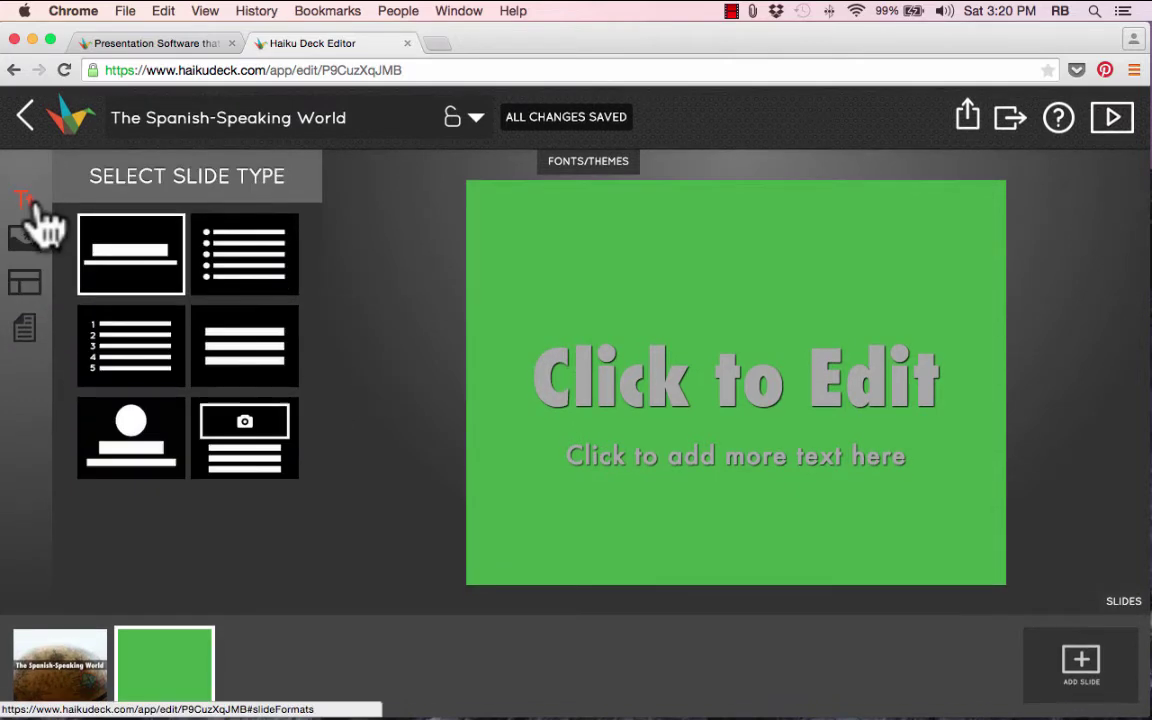
- Try the plain text slide type on the second slide and look through its layouts
{"action": "left_click", "coordinate": [245, 360]}
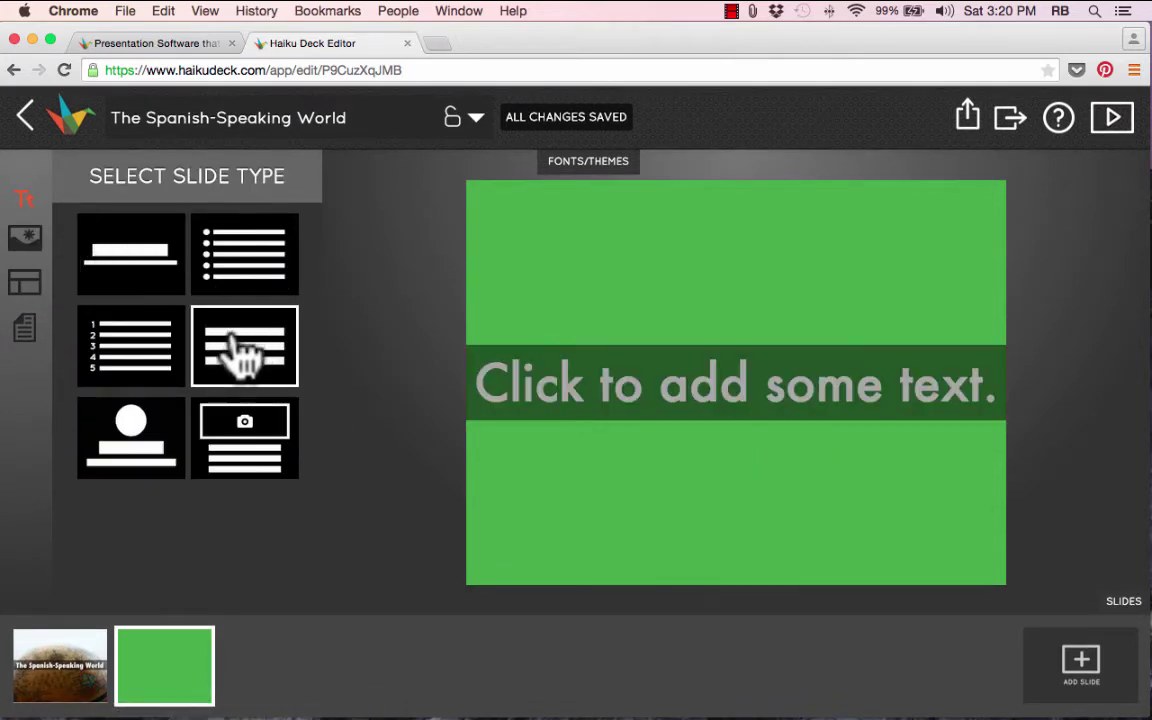
{"action": "left_click", "coordinate": [27, 283]}
{"action": "scroll", "coordinate": [239, 411], "scroll_direction": "down", "scroll_amount": 3}
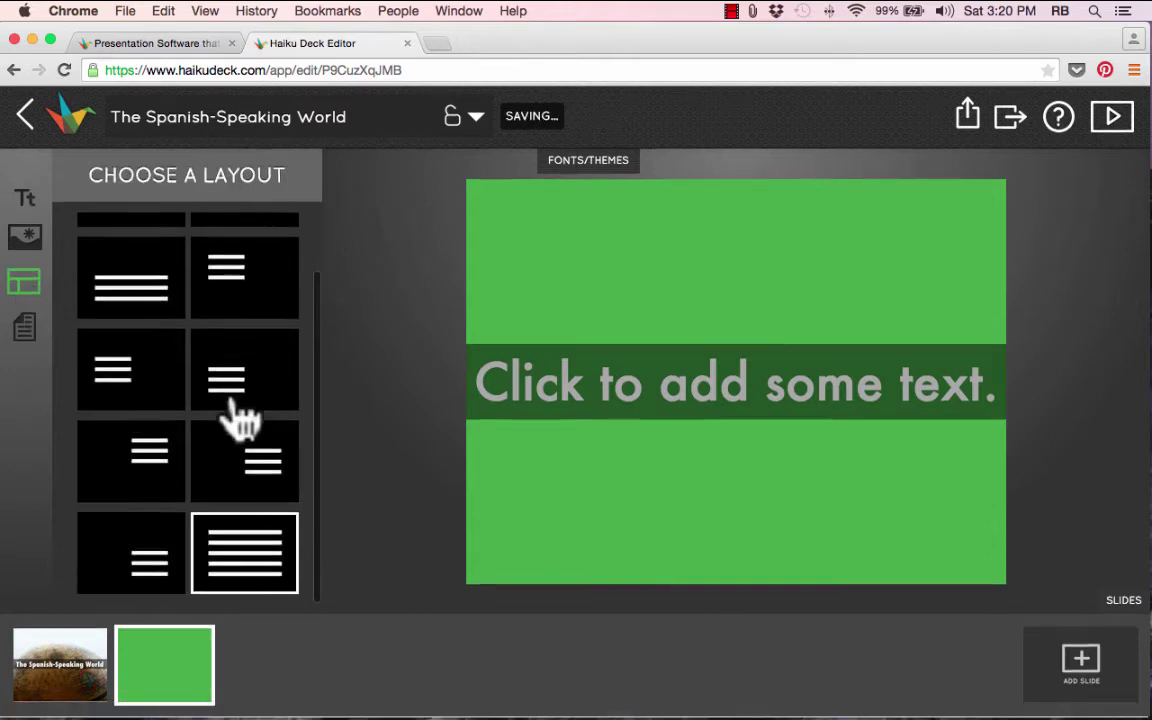
{"action": "scroll", "coordinate": [237, 424], "scroll_direction": "up", "scroll_amount": 4}
{"action": "left_click", "coordinate": [24, 200]}
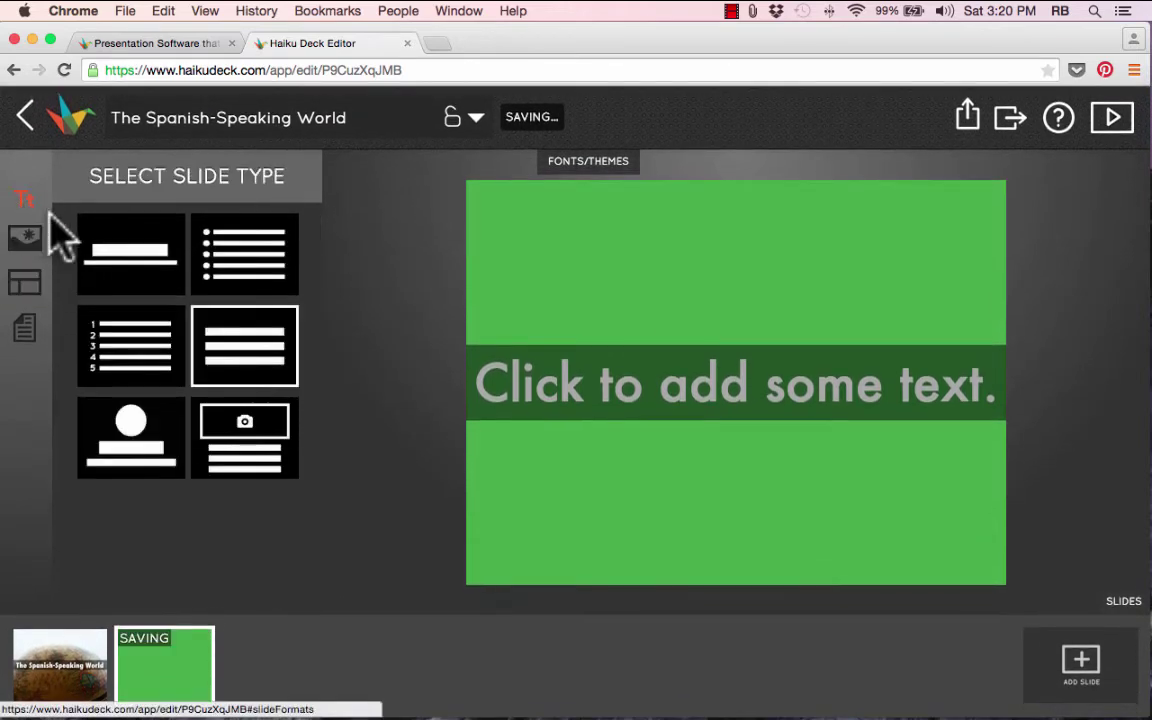
- Try the image-with-text slide type on the second slide and review its picture layouts
{"action": "left_click", "coordinate": [240, 455]}
{"action": "left_click", "coordinate": [27, 283]}
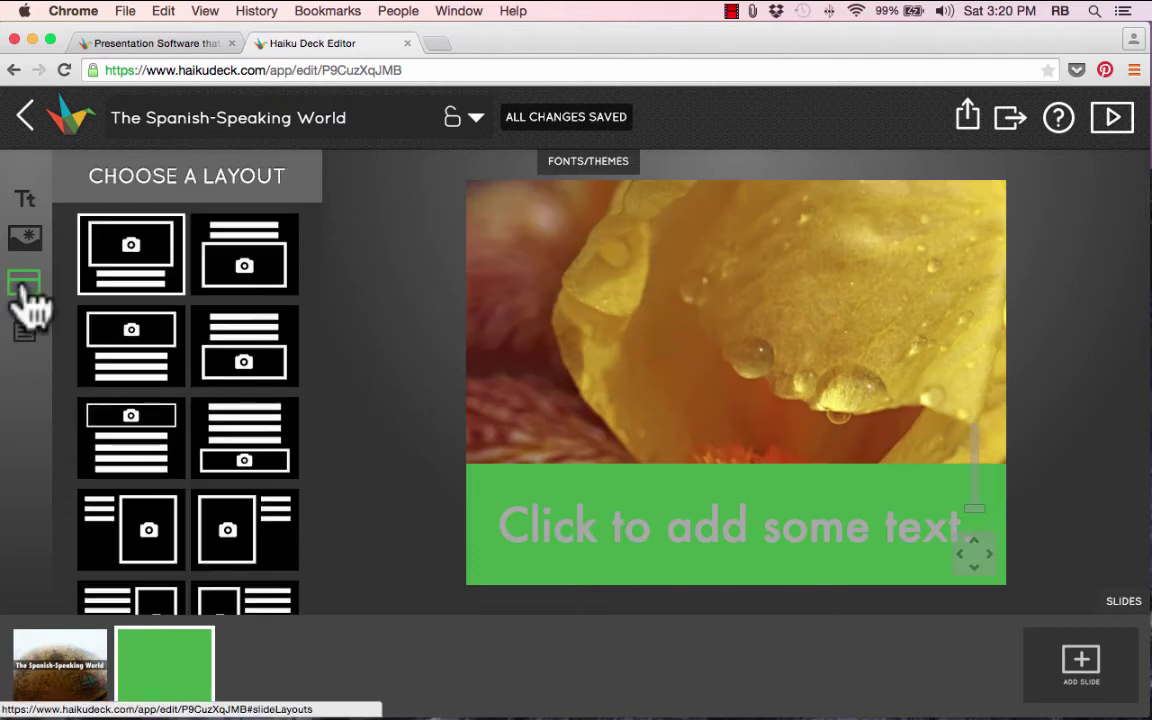
{"action": "left_click", "coordinate": [25, 200]}
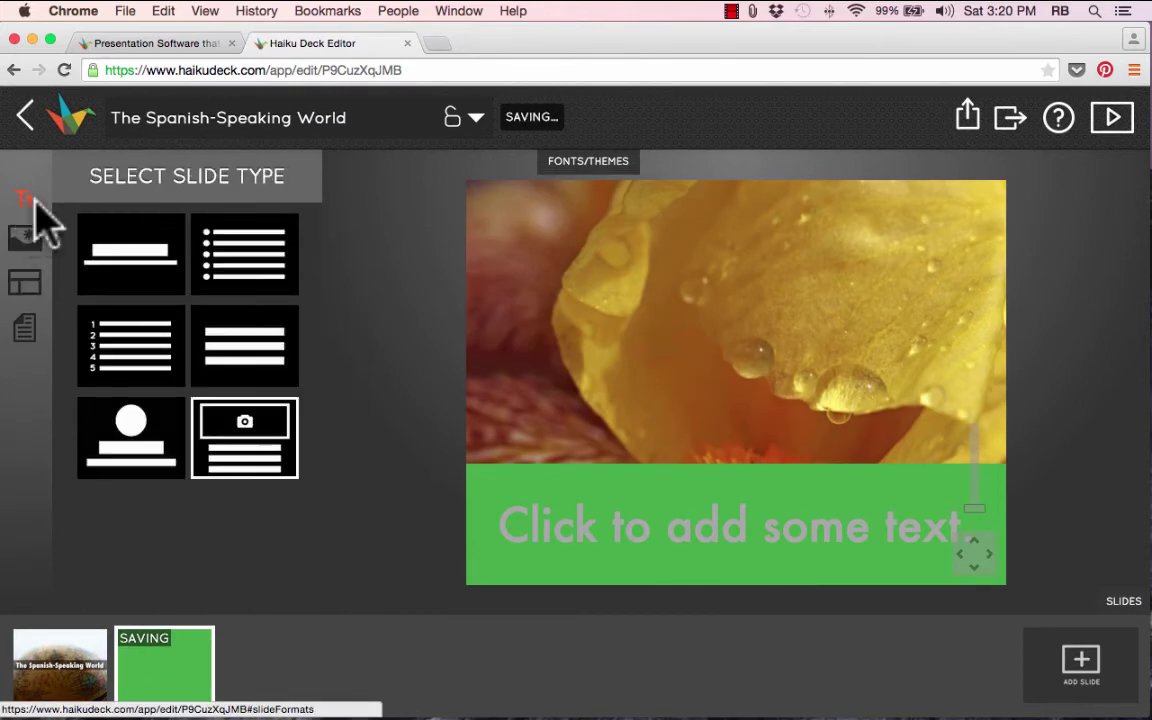
{"action": "left_click", "coordinate": [25, 284]}
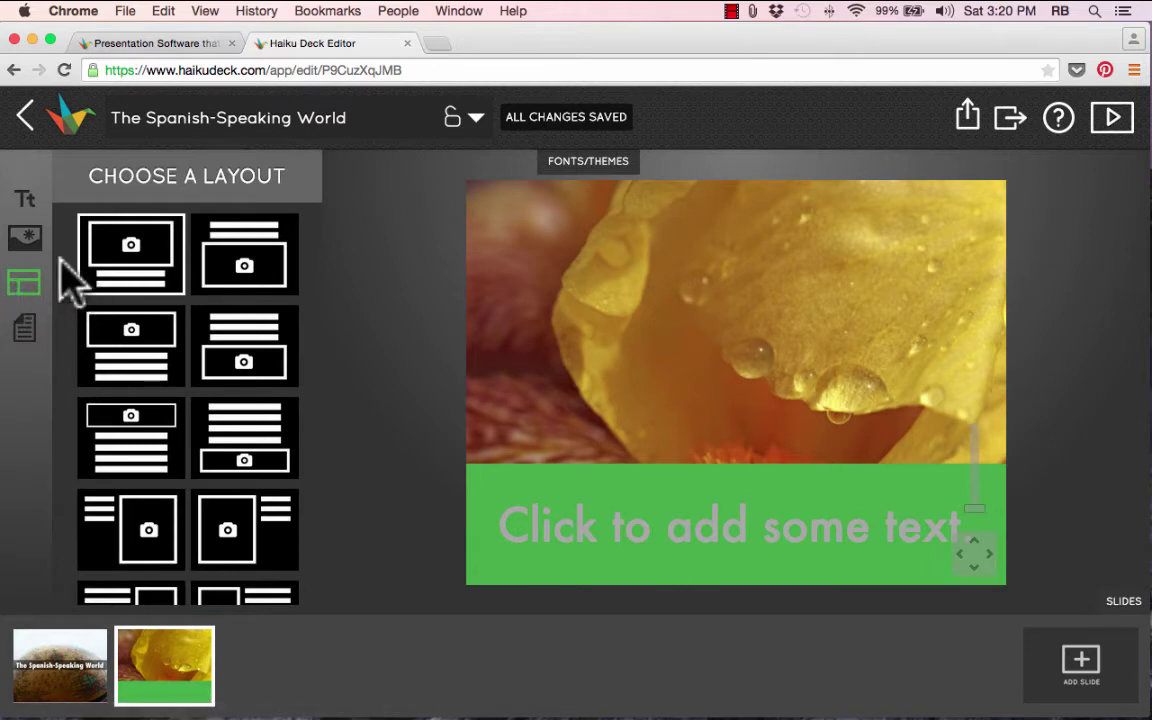
- Change the second slide back to a bulleted list, compare its two layouts and keep the centred title
{"action": "left_click", "coordinate": [148, 270]}
{"action": "left_click", "coordinate": [240, 276]}
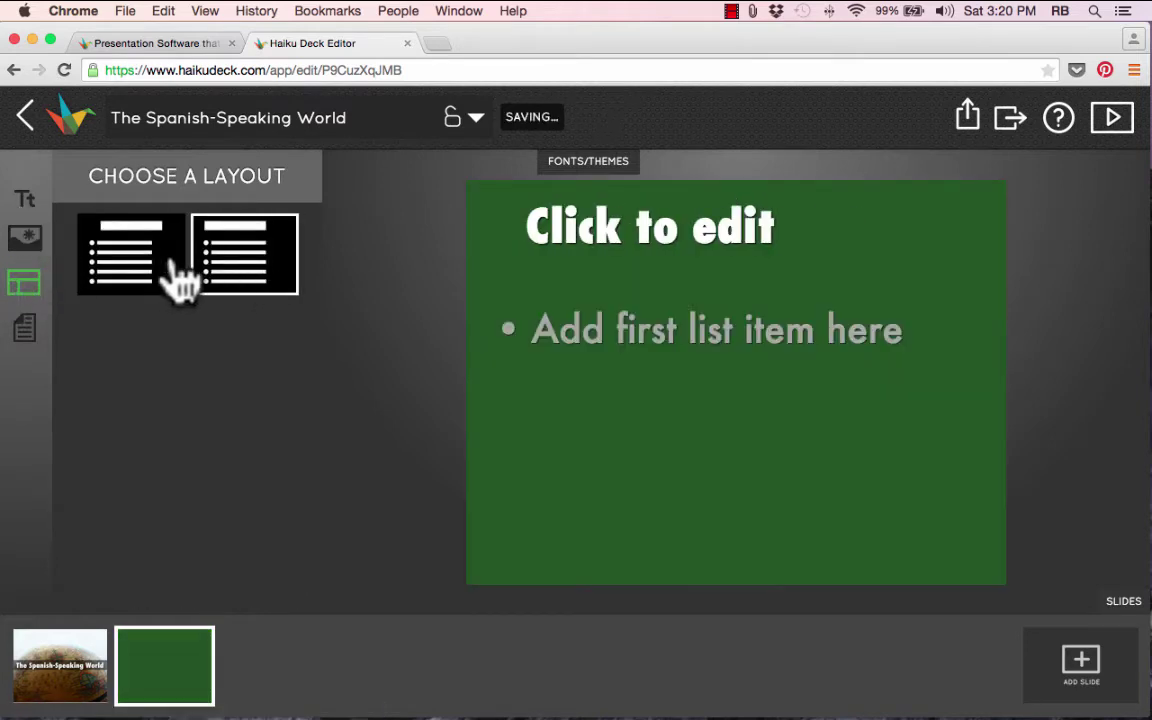
{"action": "left_click", "coordinate": [160, 278]}
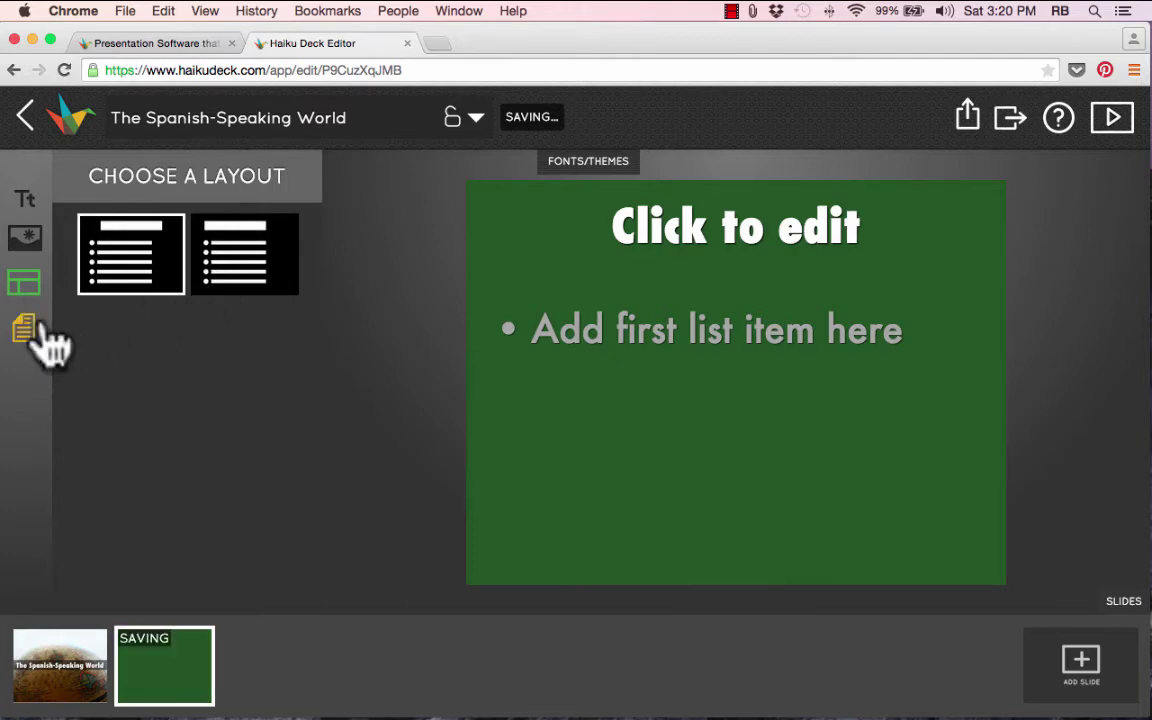
- Title the second slide "Spain" and enter "Spanish began there" as its first list item
{"action": "left_click", "coordinate": [748, 228]}
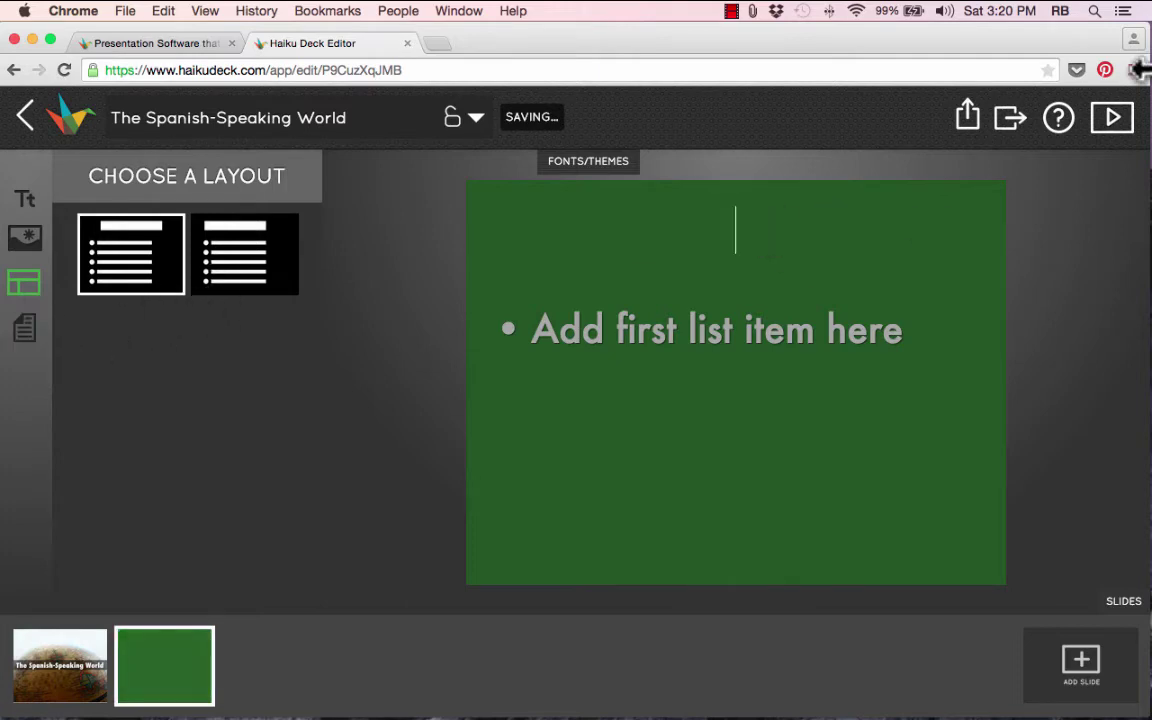
{"action": "type", "text": "Spain"}
{"action": "left_click", "coordinate": [698, 330]}
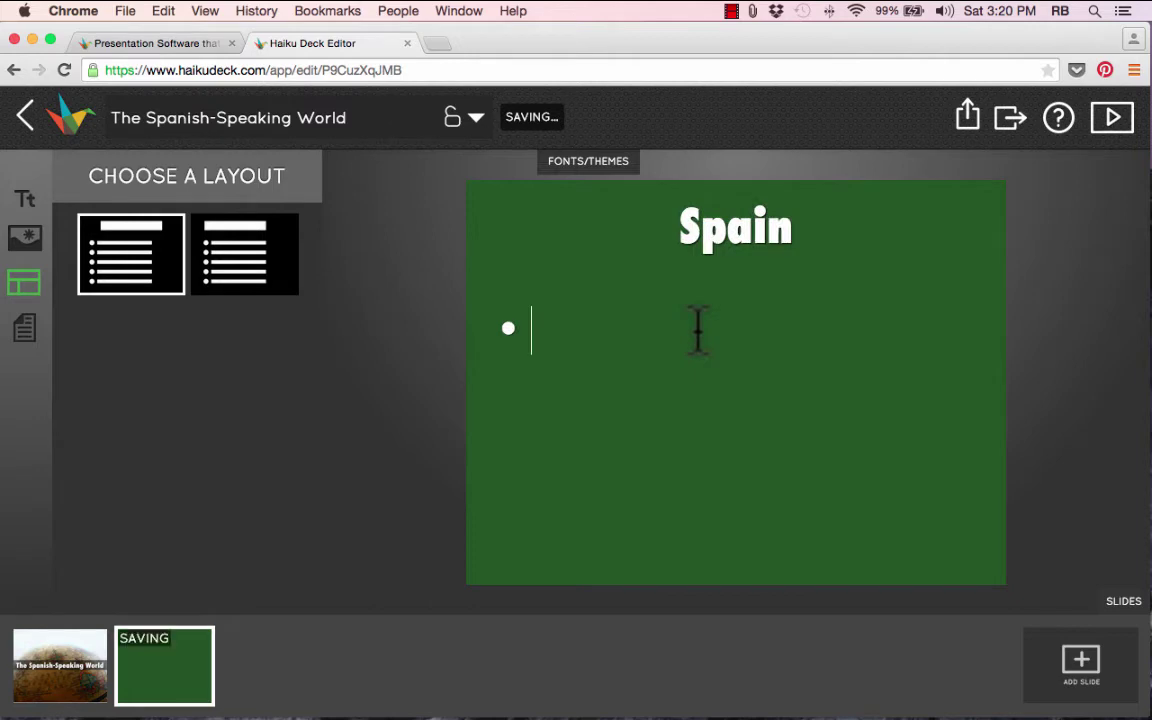
{"action": "type", "text": "Spanish began there"}
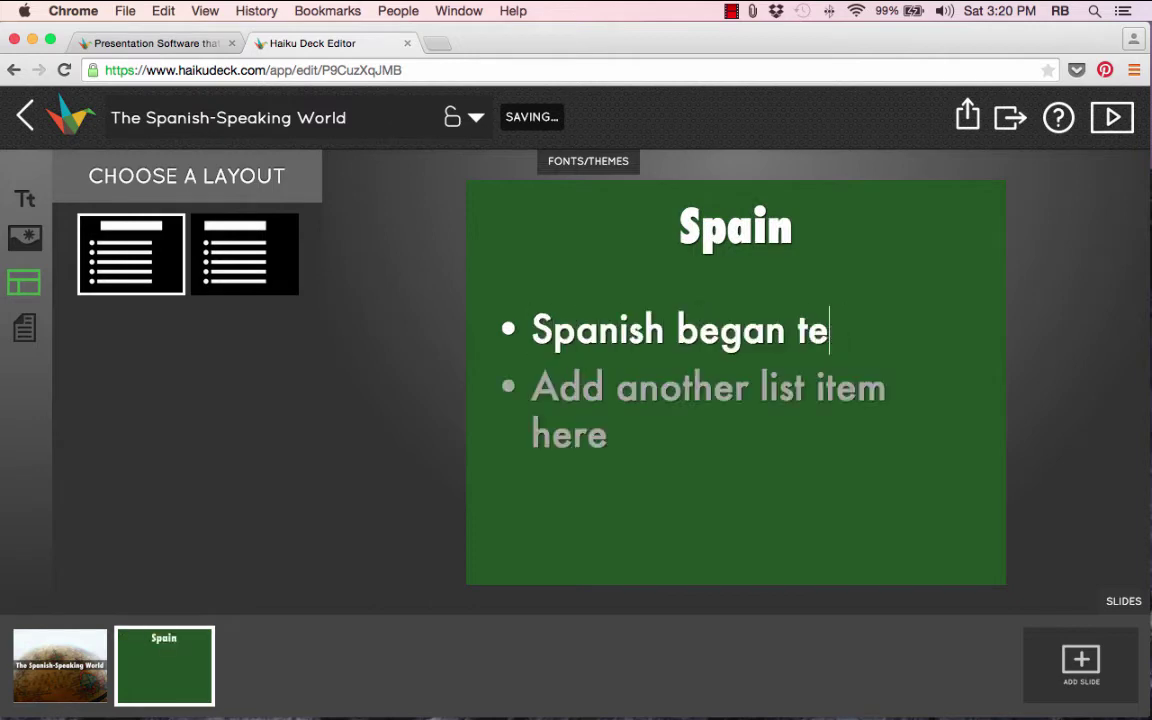
{"action": "key", "text": "Return"}
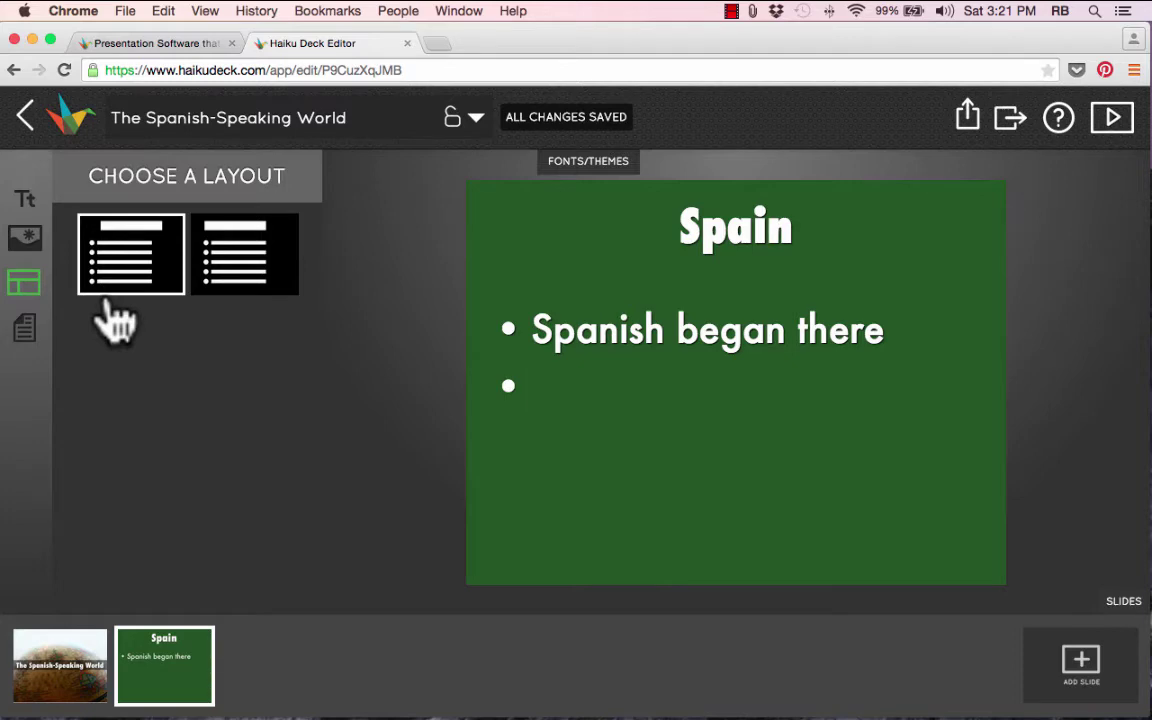
- Search the background images for "spain", apply the photo of the stone building and café plaza, and browse more results
{"action": "left_click", "coordinate": [29, 240]}
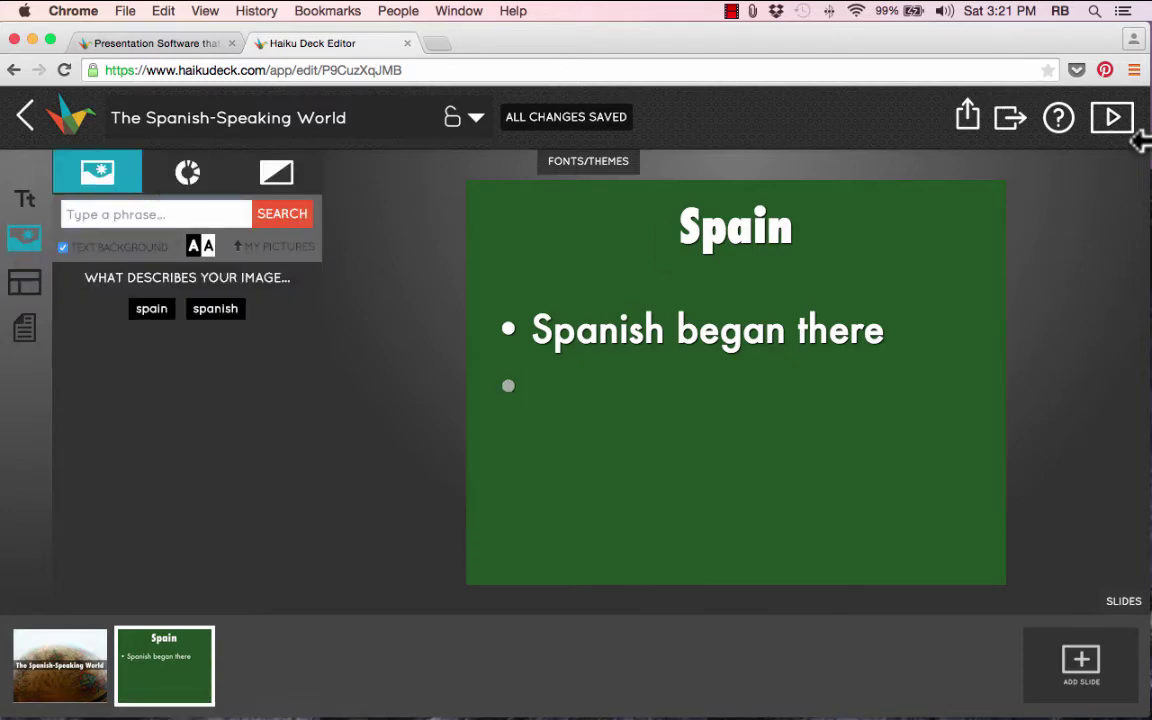
{"action": "type", "text": "spain"}
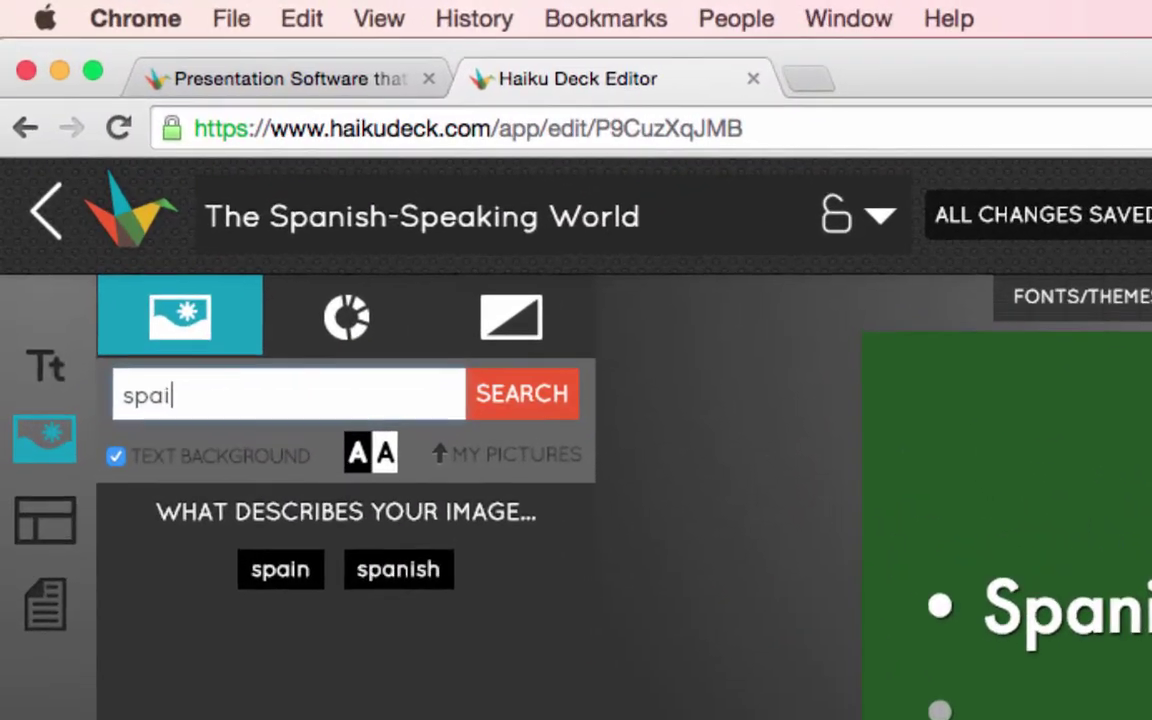
{"action": "key", "text": "Return"}
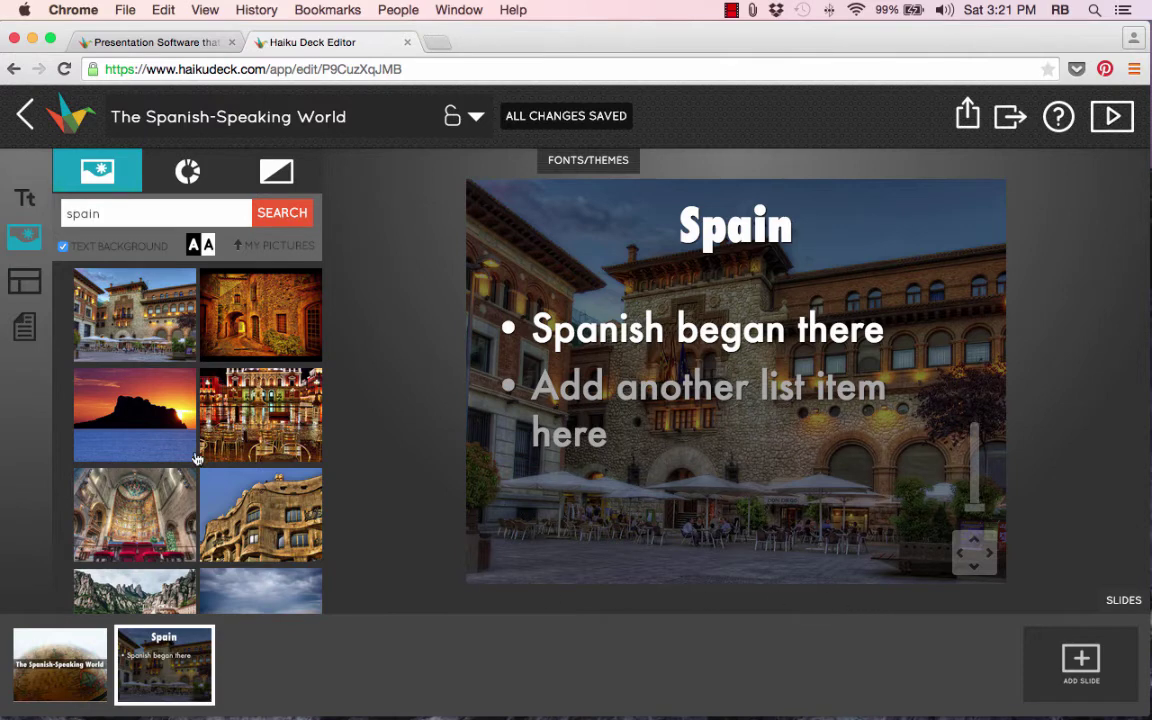
{"action": "scroll", "coordinate": [197, 458], "scroll_direction": "down", "scroll_amount": 5}
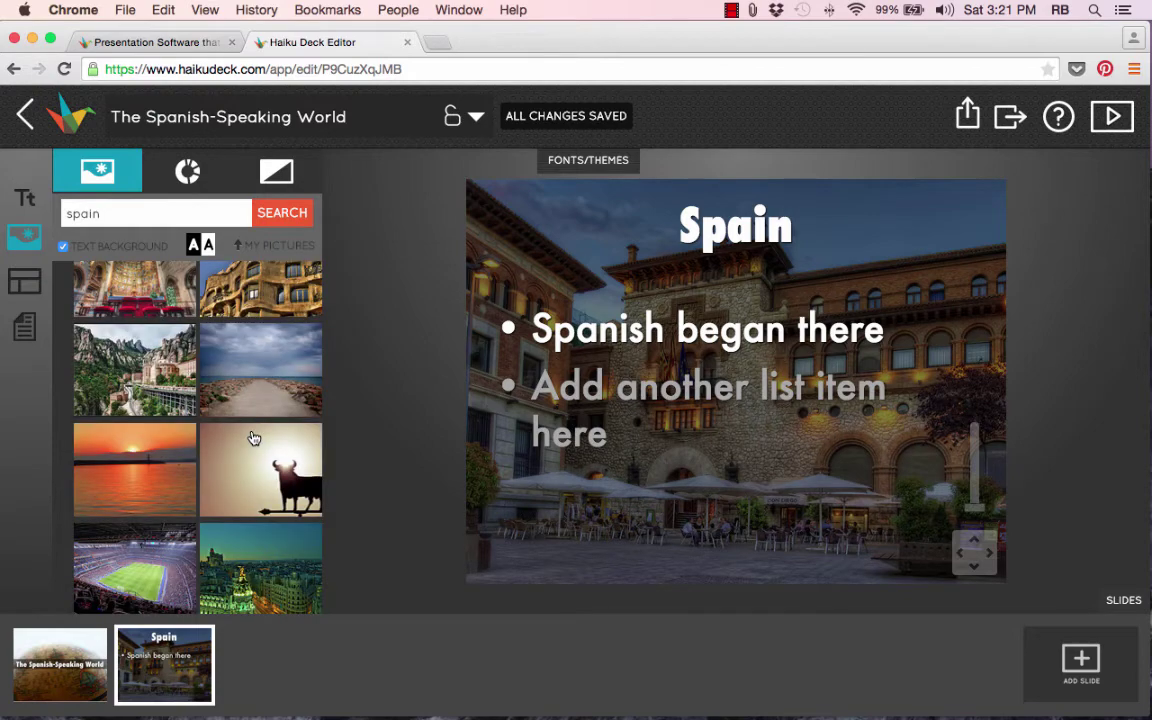
- Switch between the title slide and the Spain slide to compare them, ending on the Spain slide
{"action": "left_click", "coordinate": [60, 662]}
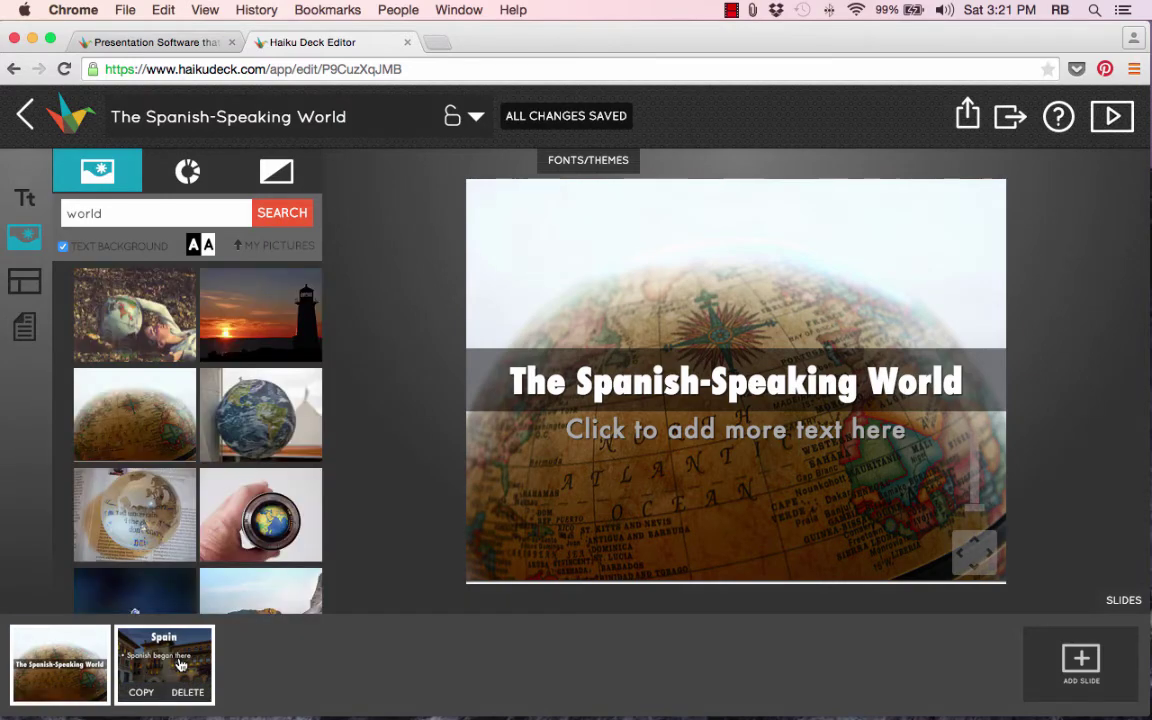
{"action": "left_click", "coordinate": [181, 665]}
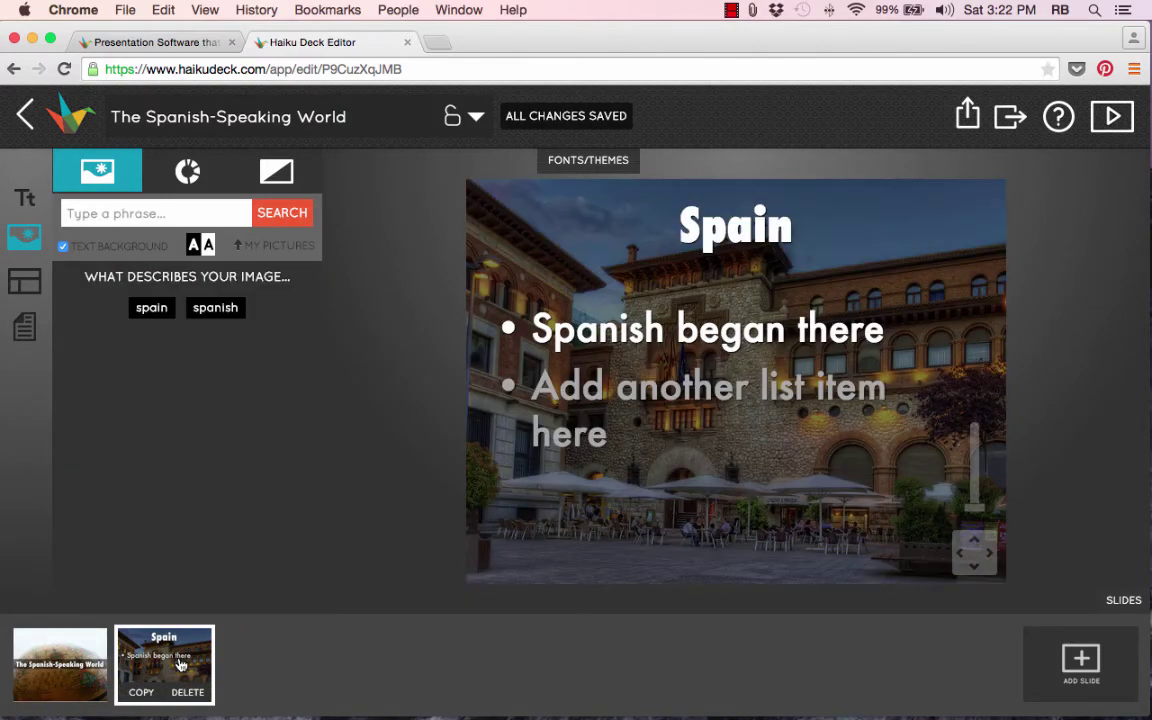
{"action": "left_click", "coordinate": [85, 658]}
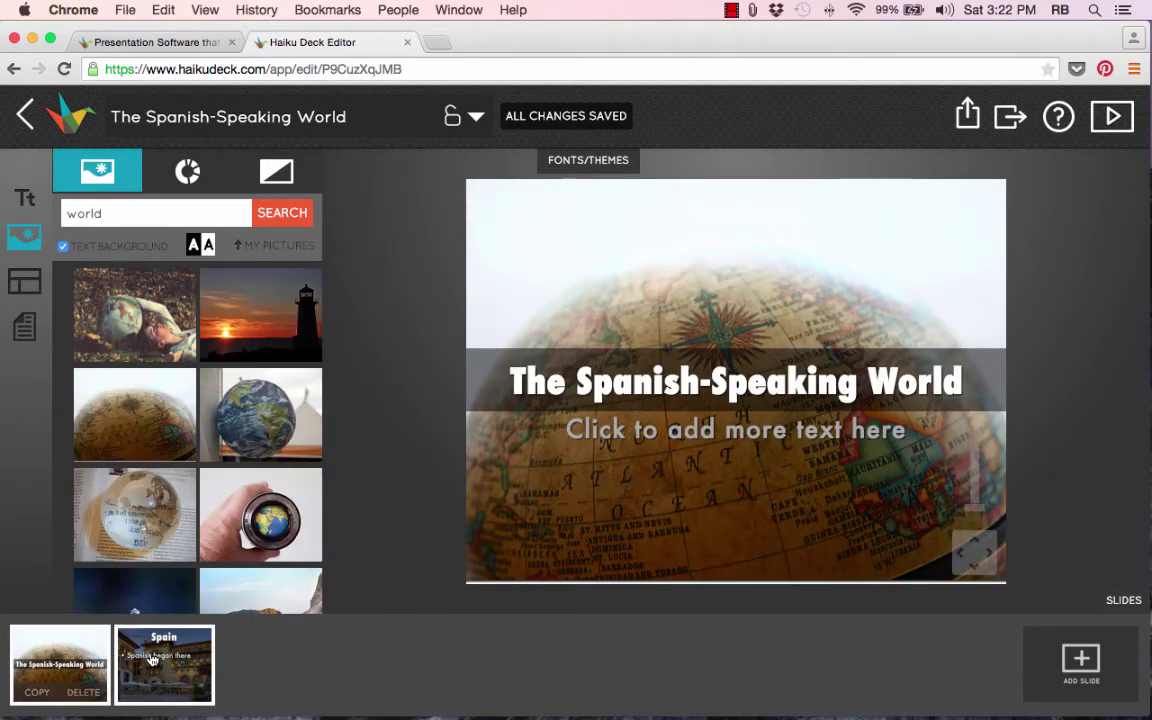
{"action": "left_click", "coordinate": [151, 660]}
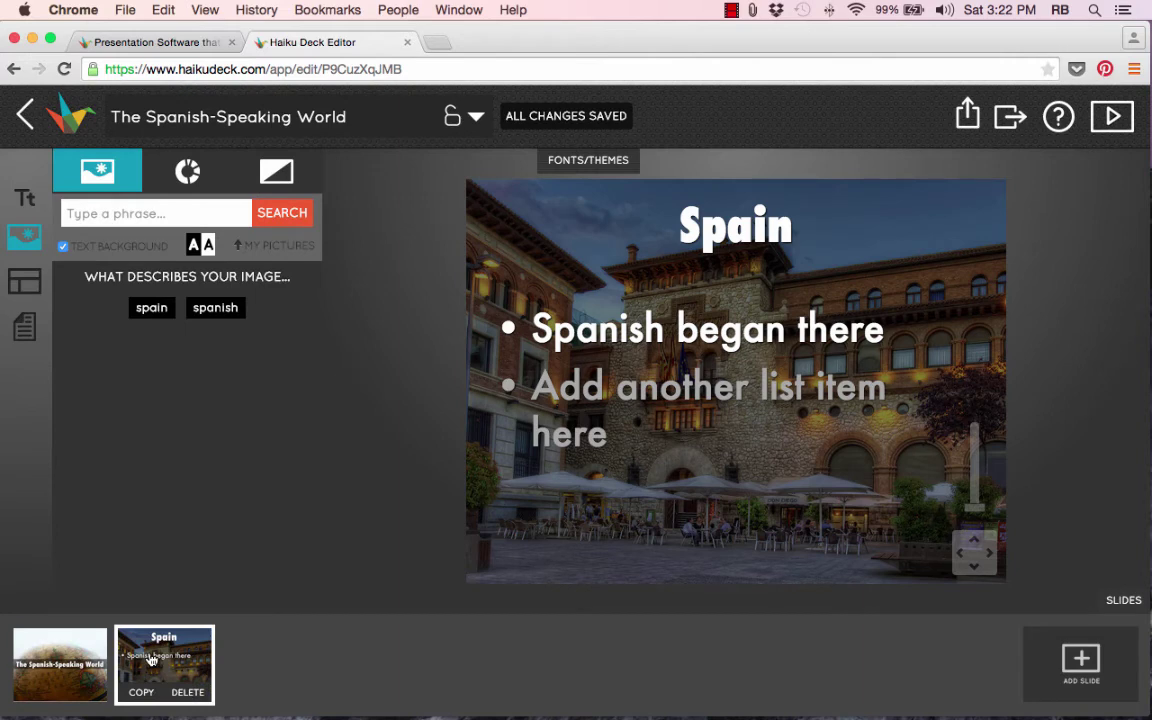
- View the public notes areas of the Spain slide and the title slide
{"action": "left_click", "coordinate": [31, 340]}
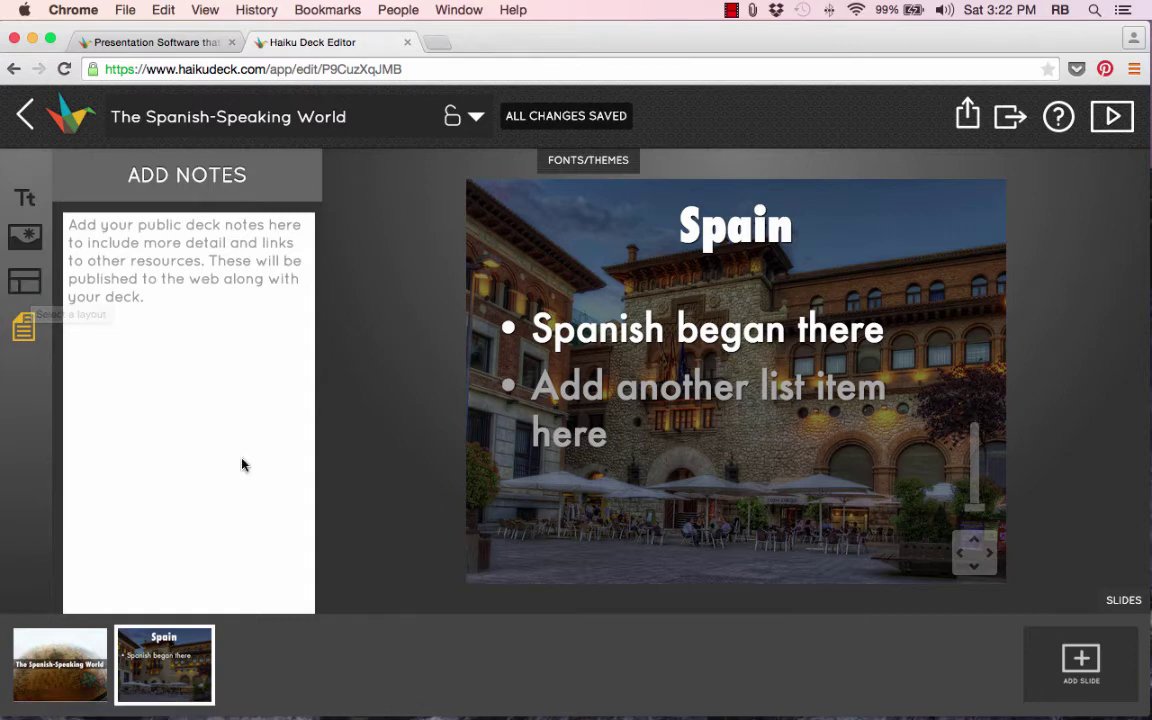
{"action": "left_click", "coordinate": [76, 663]}
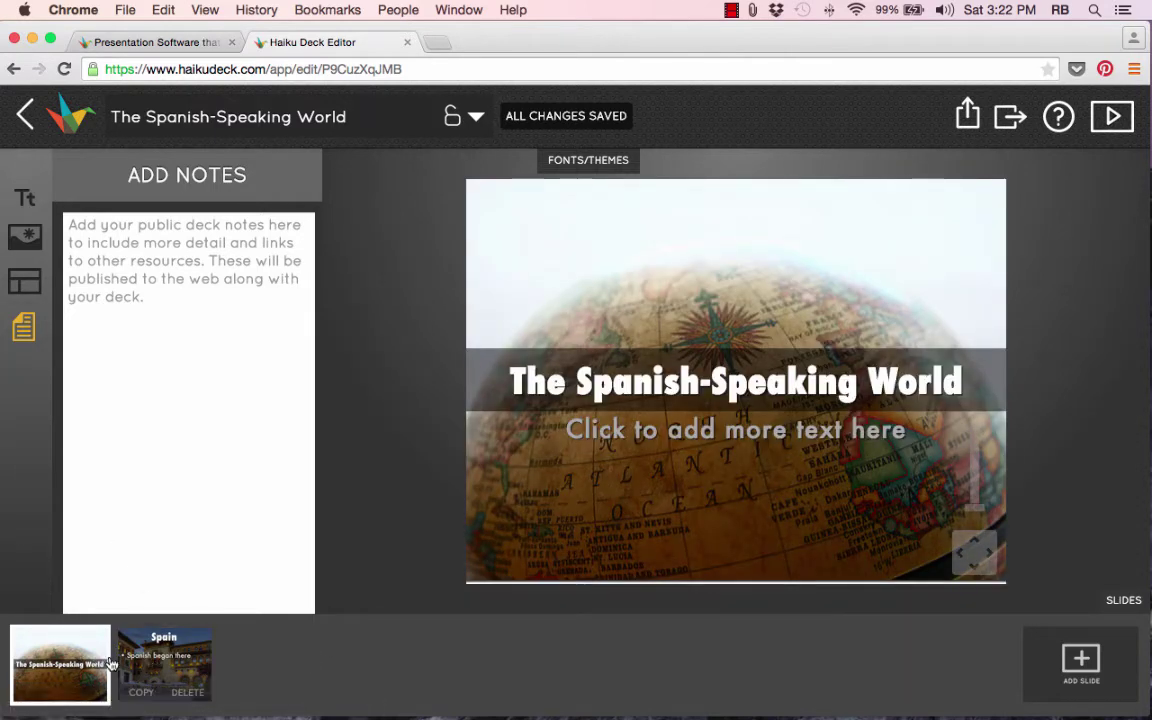
- Add a third slide to the deck and look through its image, layout and notes options
{"action": "left_click", "coordinate": [1082, 660]}
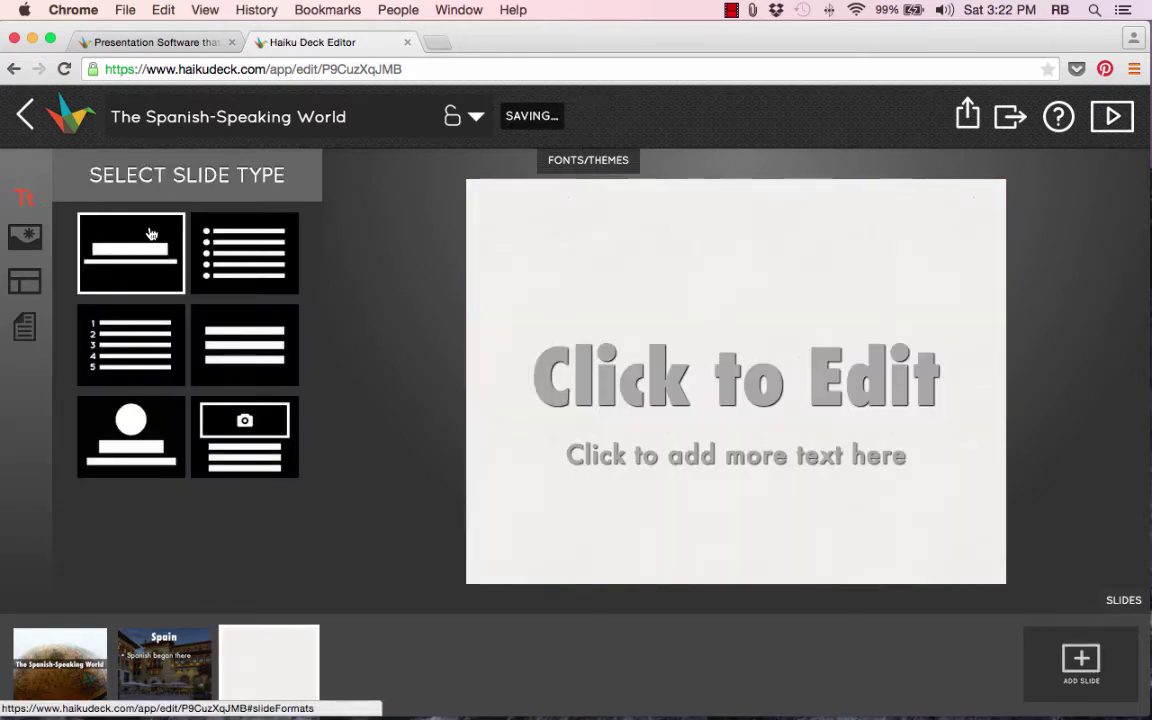
{"action": "left_click", "coordinate": [24, 236]}
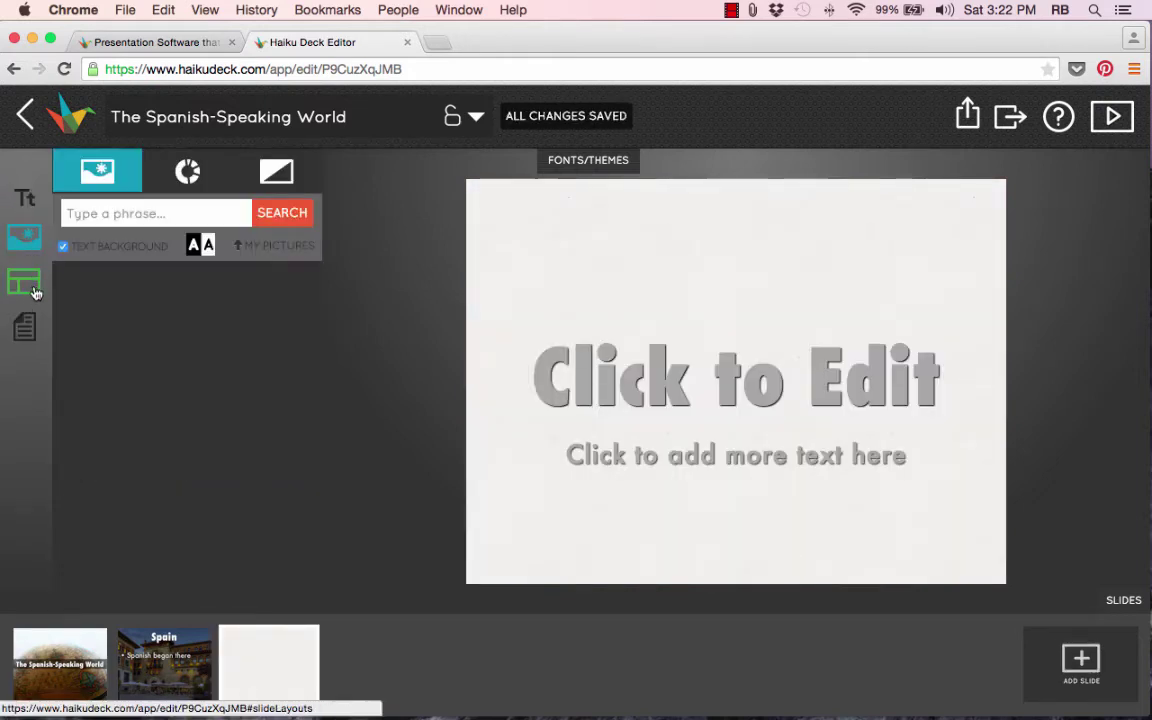
{"action": "left_click", "coordinate": [35, 292]}
{"action": "left_click", "coordinate": [26, 327]}
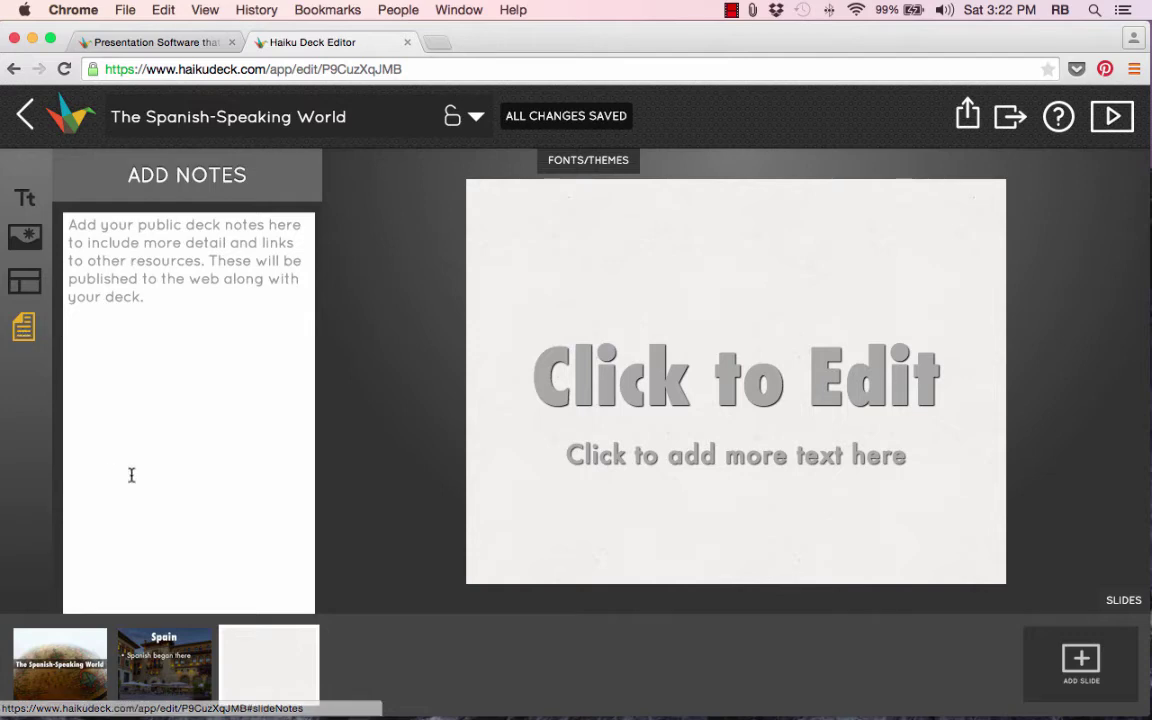
- Look at the title slide and the Spain slide again, ending on the title slide
{"action": "left_click", "coordinate": [82, 666]}
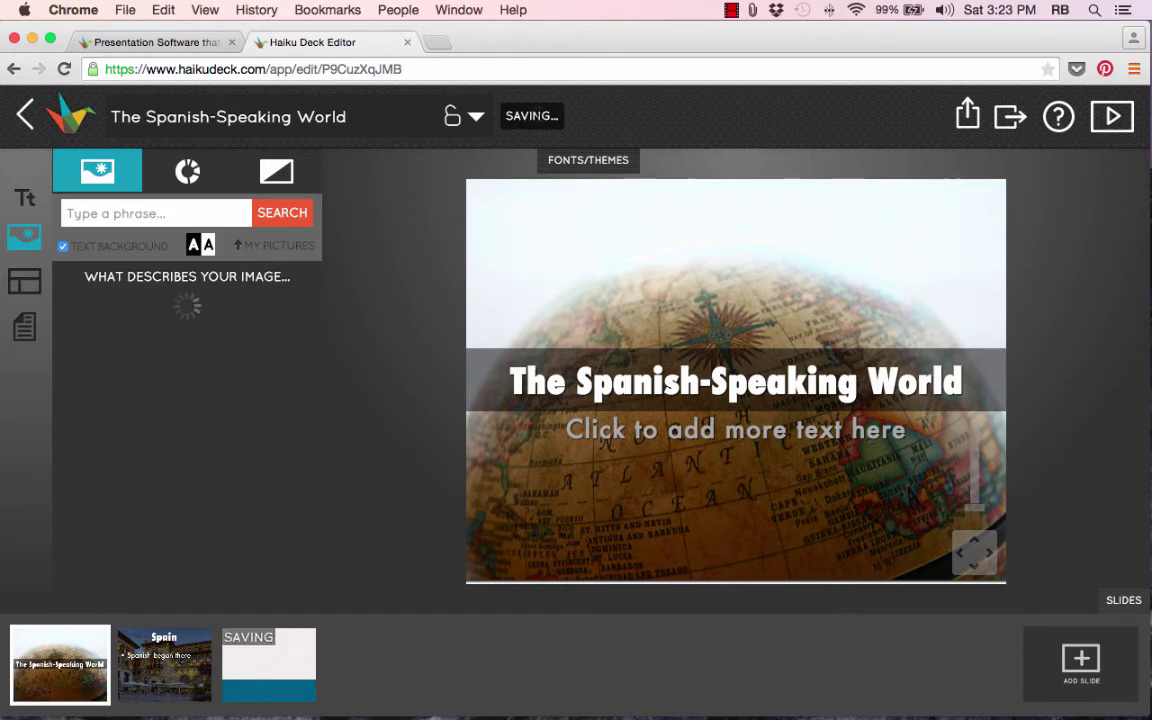
{"action": "left_click", "coordinate": [139, 652]}
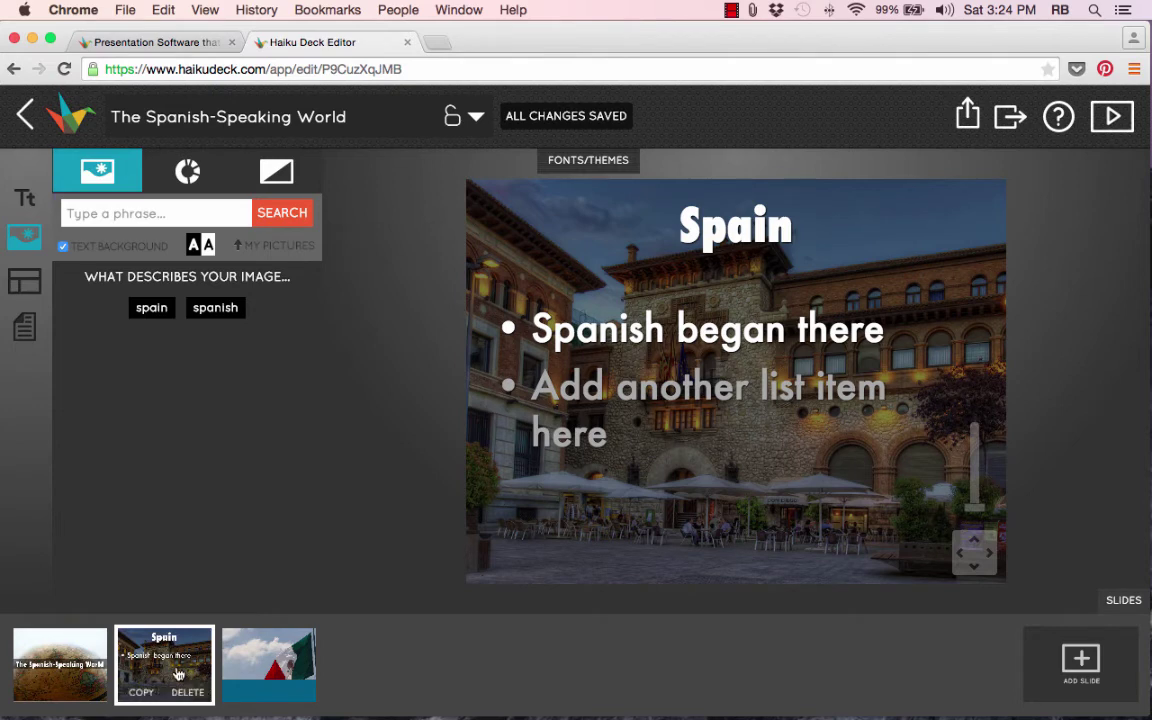
{"action": "left_click", "coordinate": [64, 672]}
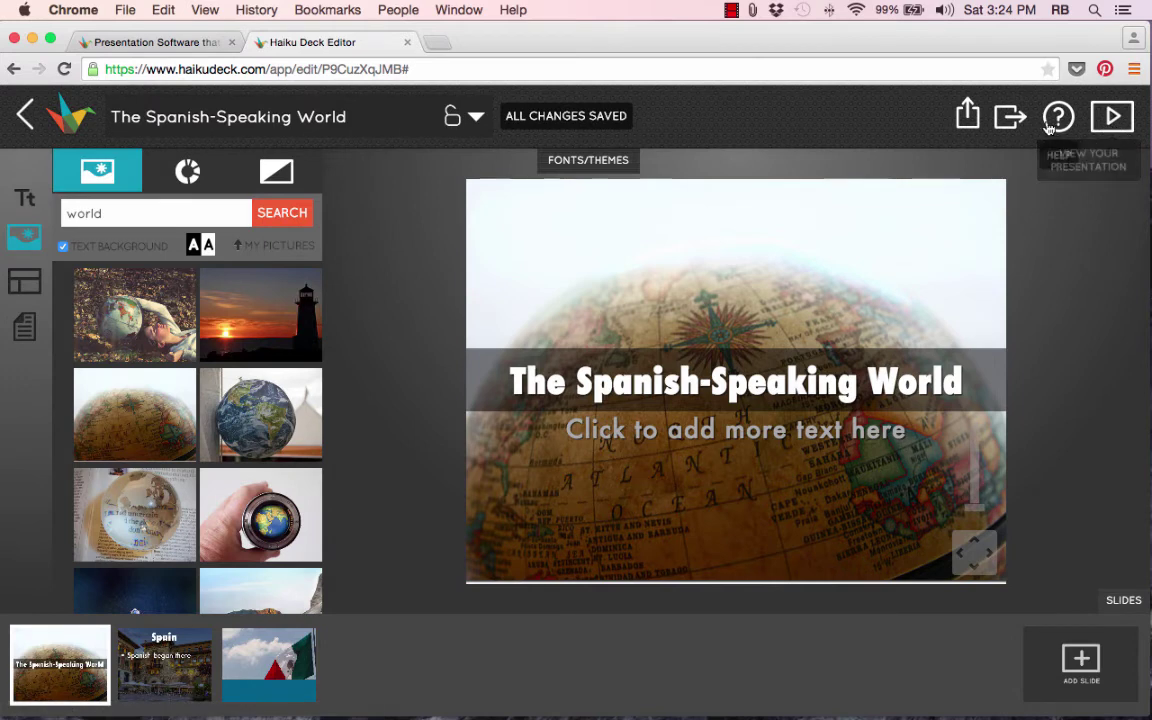
- Preview the presentation from the title slide, stepping forward and back through all three slides twice
{"action": "left_click", "coordinate": [1112, 118]}
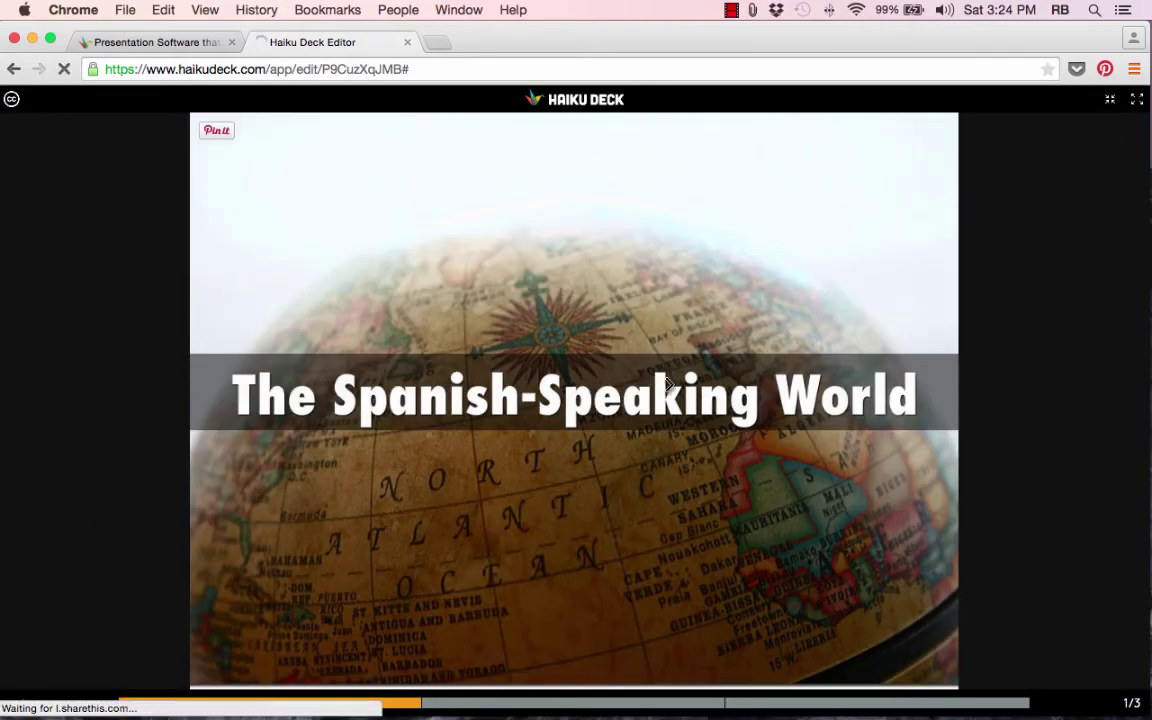
{"action": "key", "text": "Right"}
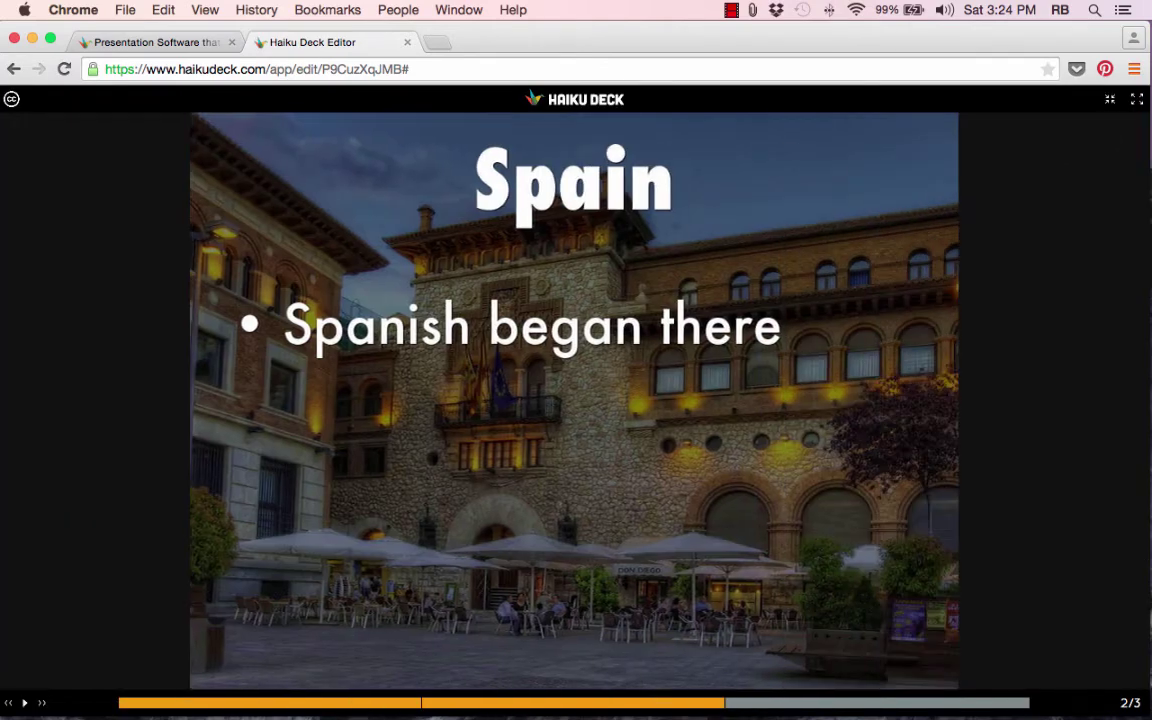
{"action": "key", "text": "Right"}
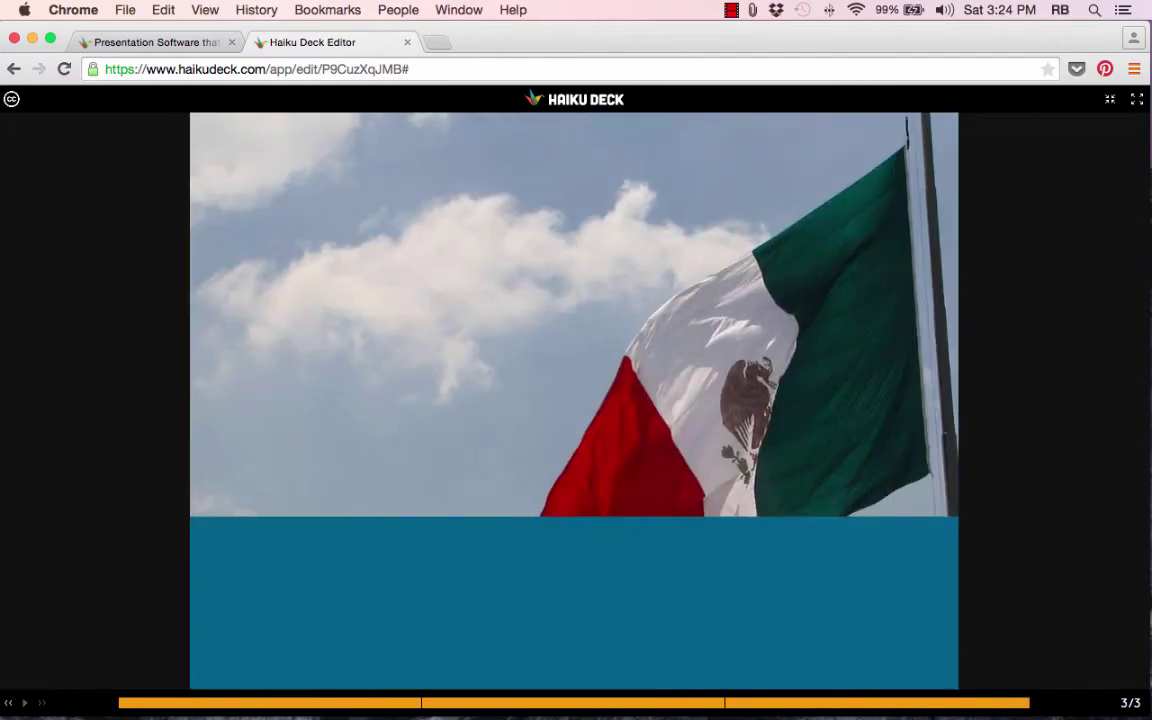
{"action": "key", "text": "Left"}
{"action": "key", "text": "Left"}
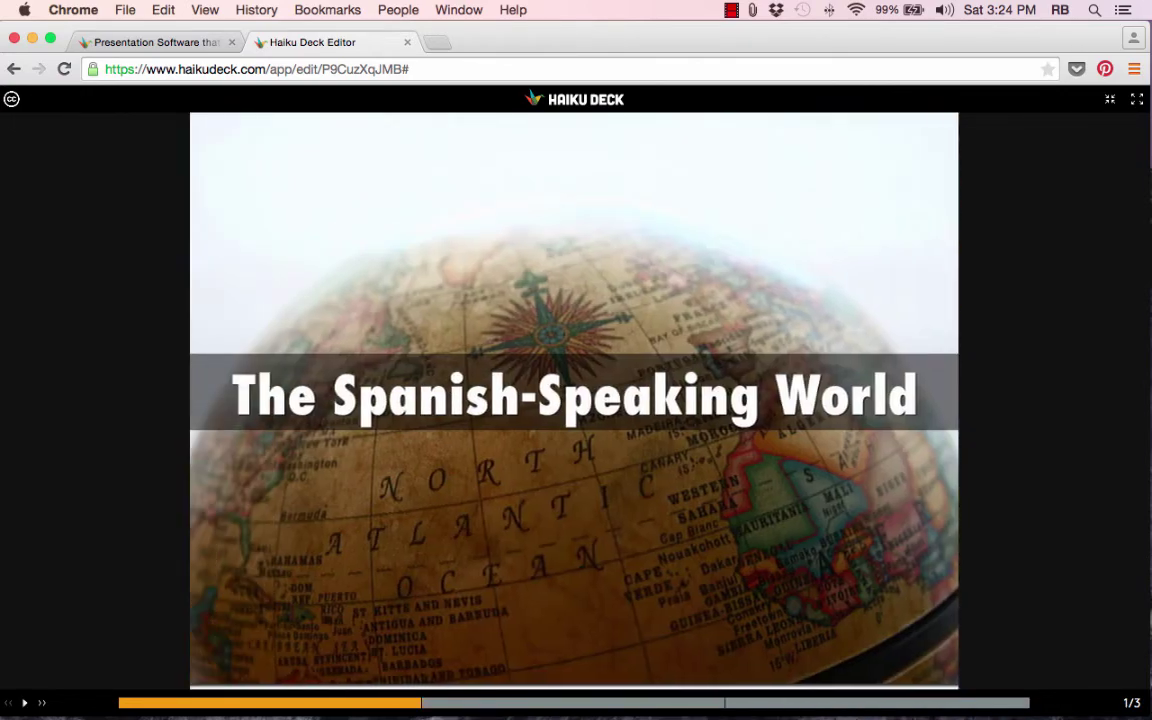
{"action": "key", "text": "Right"}
{"action": "key", "text": "Right"}
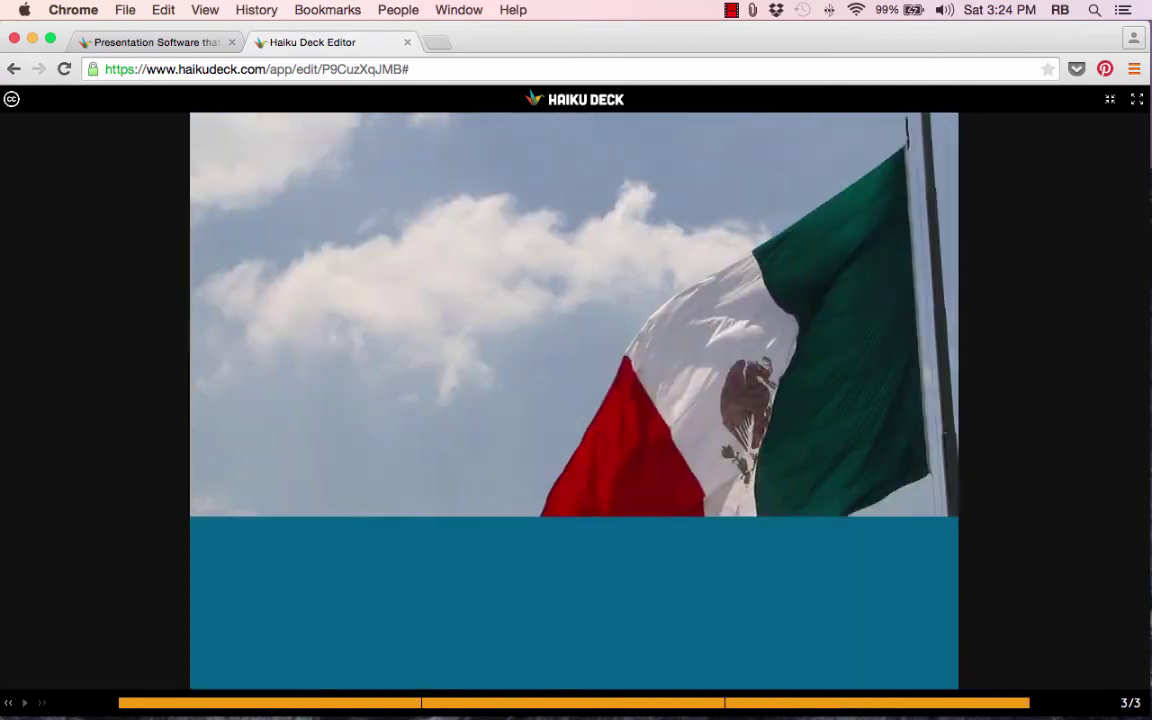
{"action": "key", "text": "Left"}
{"action": "key", "text": "Left"}
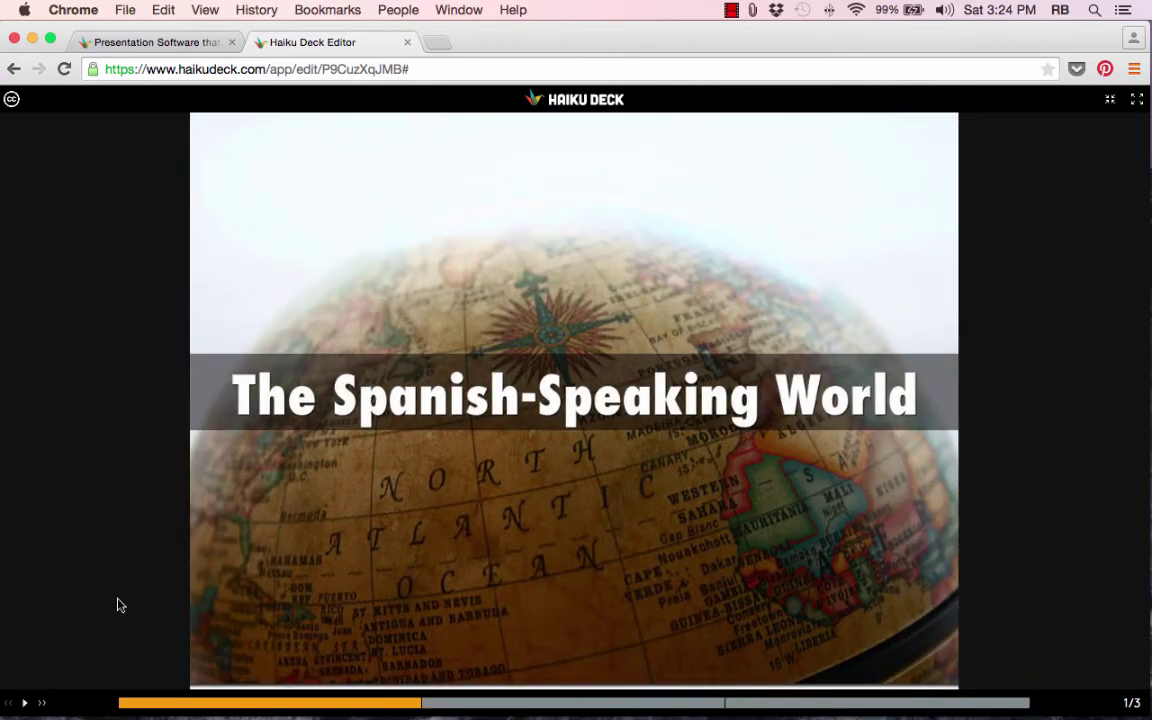
- Try automatic playback and the full-screen view of the presentation, ending back in the editor
{"action": "left_click", "coordinate": [26, 704]}
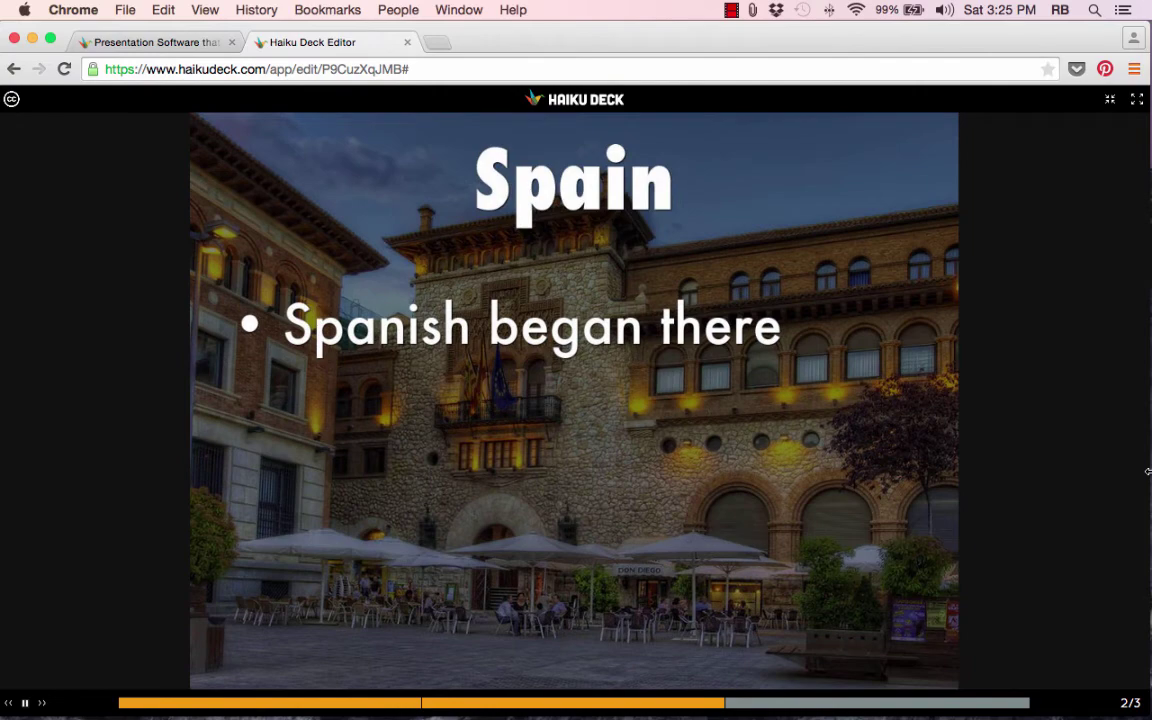
{"action": "key", "text": "space"}
{"action": "left_click", "coordinate": [1136, 104]}
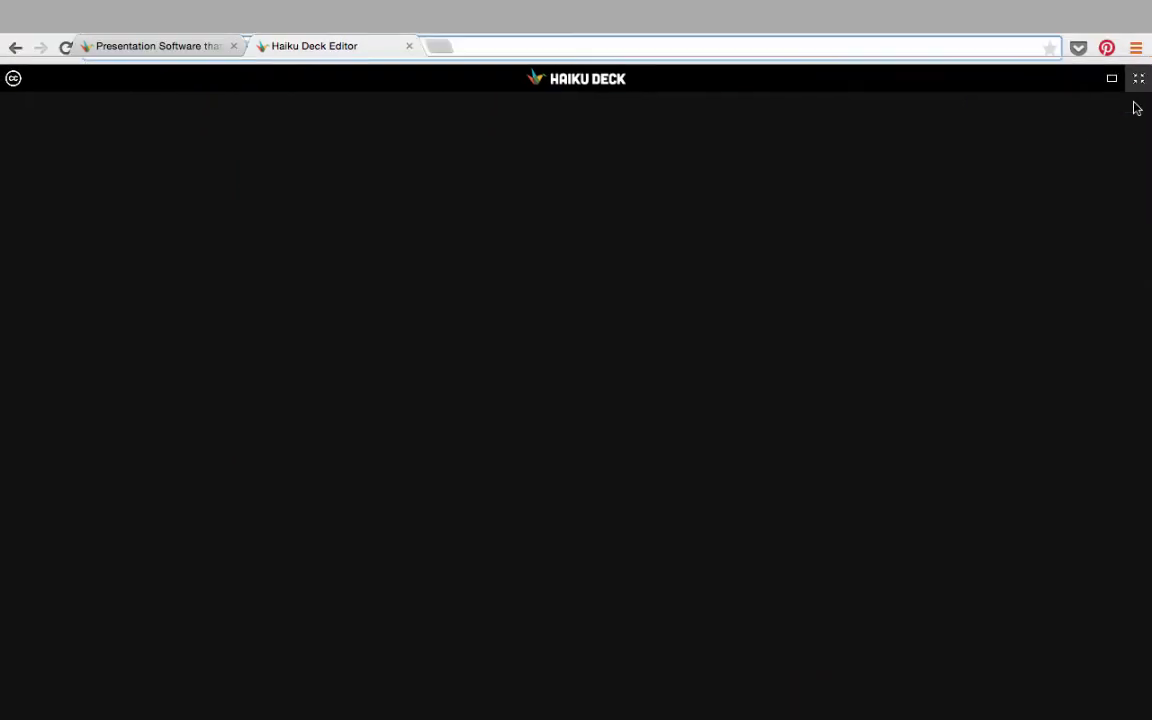
{"action": "key", "text": "Escape"}
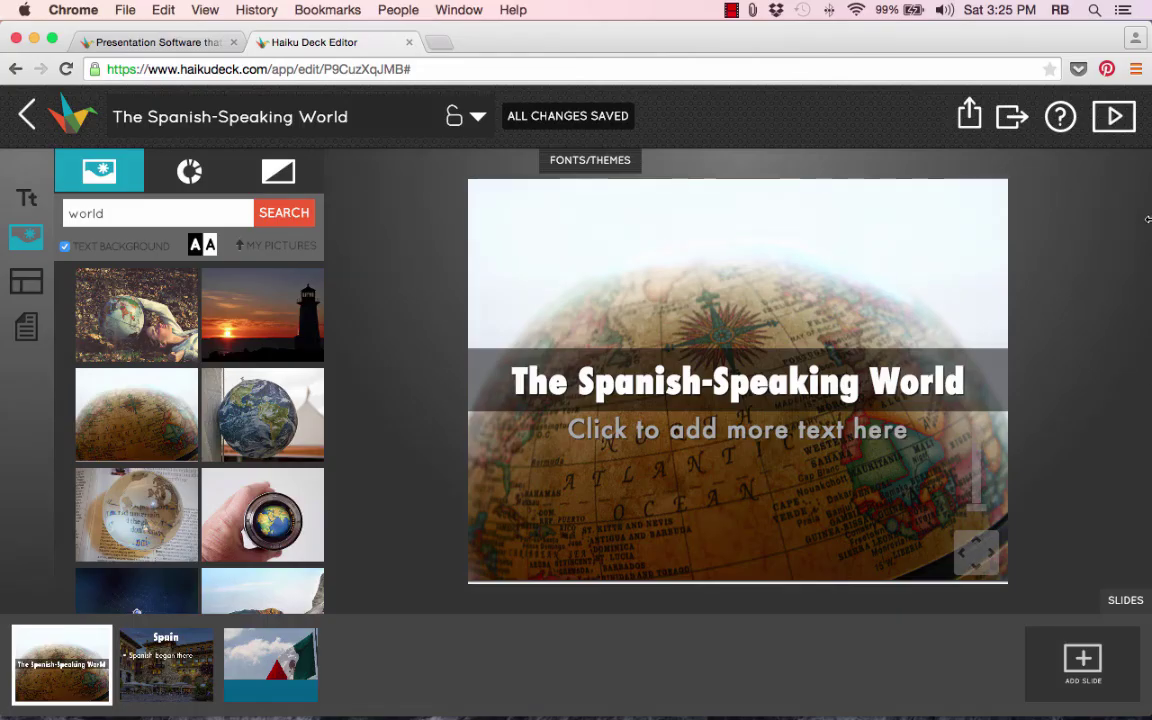
- Assign the deck to the Education category in the export options, and close them without exporting
{"action": "left_click", "coordinate": [1006, 123]}
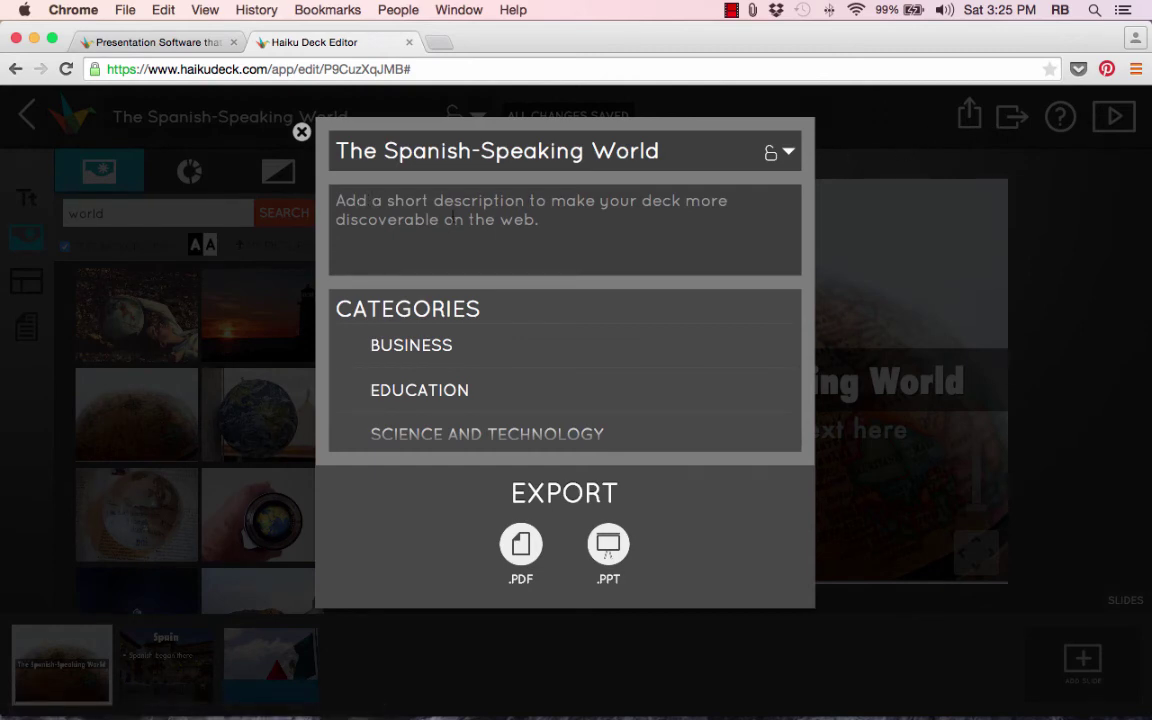
{"action": "left_click", "coordinate": [436, 400]}
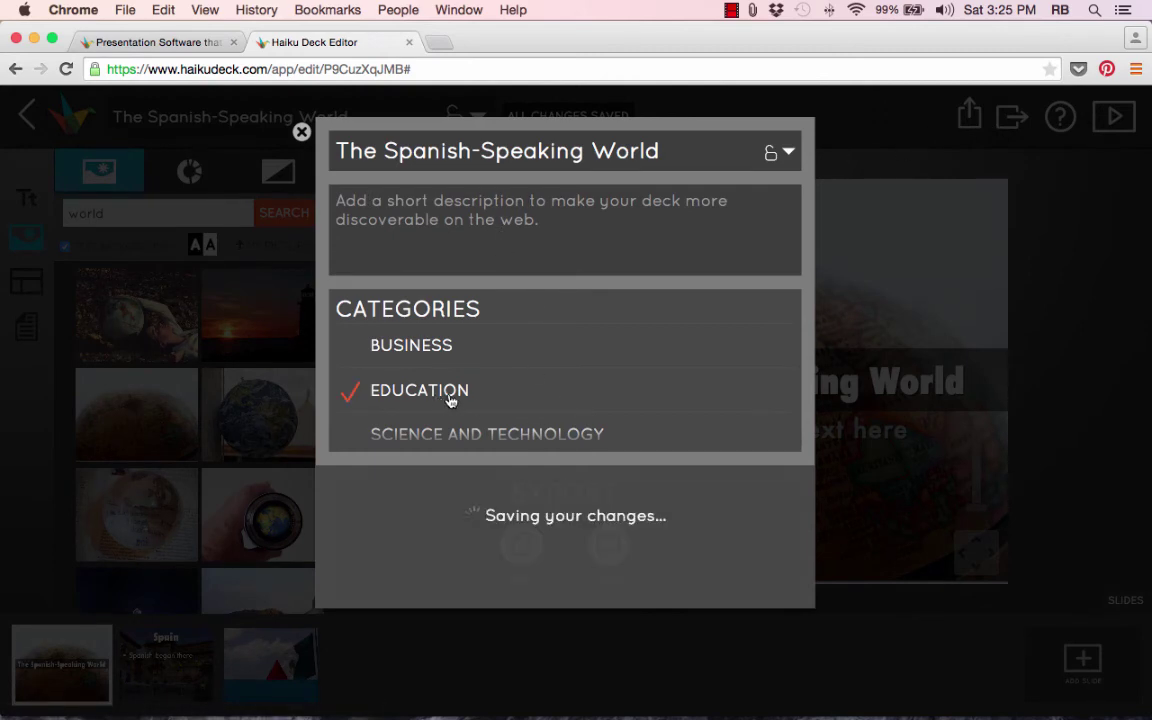
{"action": "scroll", "coordinate": [555, 404], "scroll_direction": "down", "scroll_amount": 5}
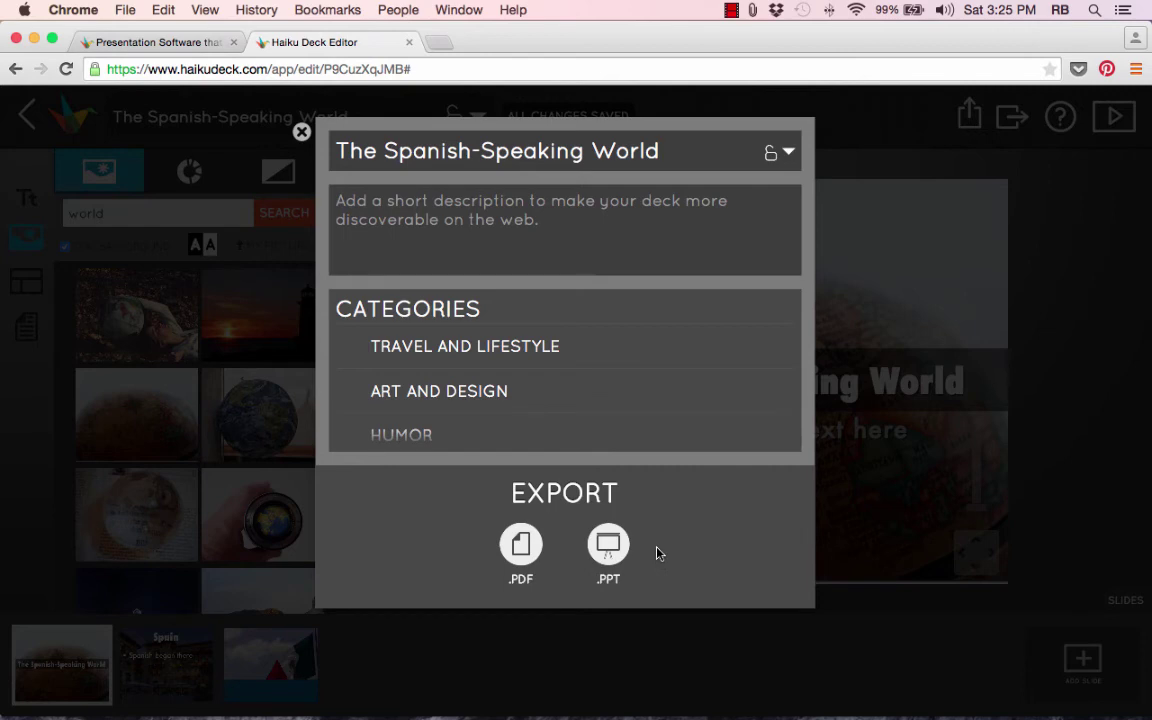
{"action": "left_click", "coordinate": [301, 134]}
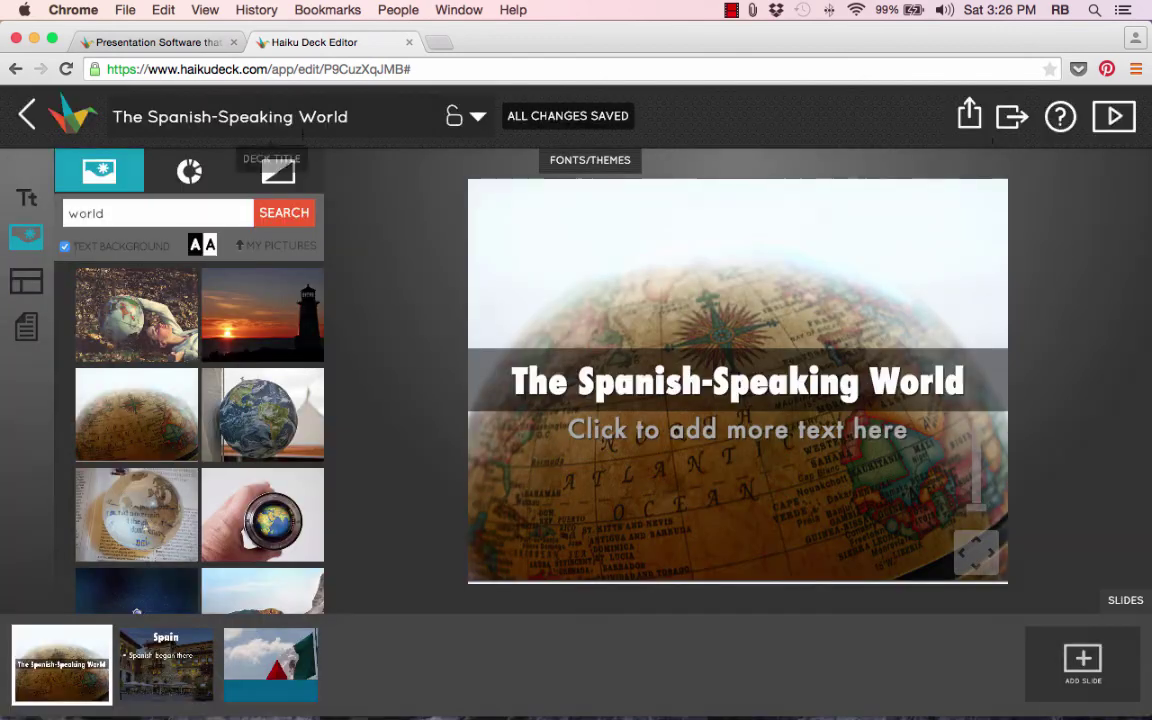
- Try the reuse, Restricted and Private options in the deck's sharing settings, ending with privacy set to Restricted
{"action": "left_click", "coordinate": [969, 118]}
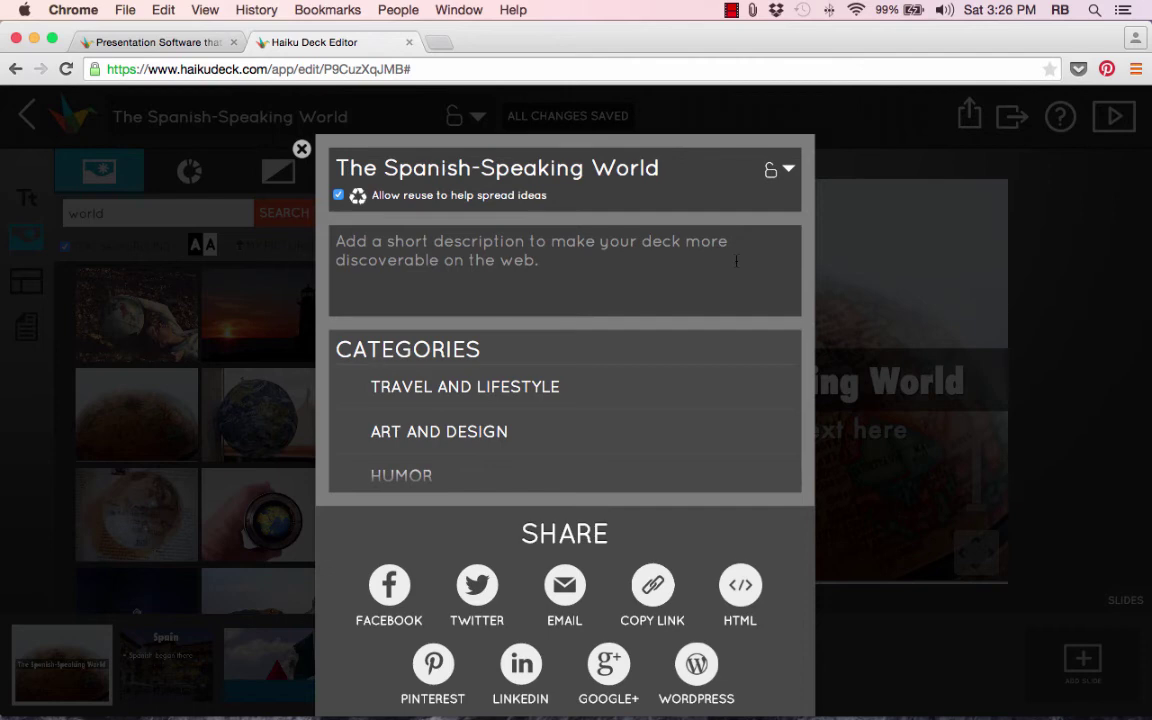
{"action": "left_click", "coordinate": [339, 197]}
{"action": "left_click", "coordinate": [772, 178]}
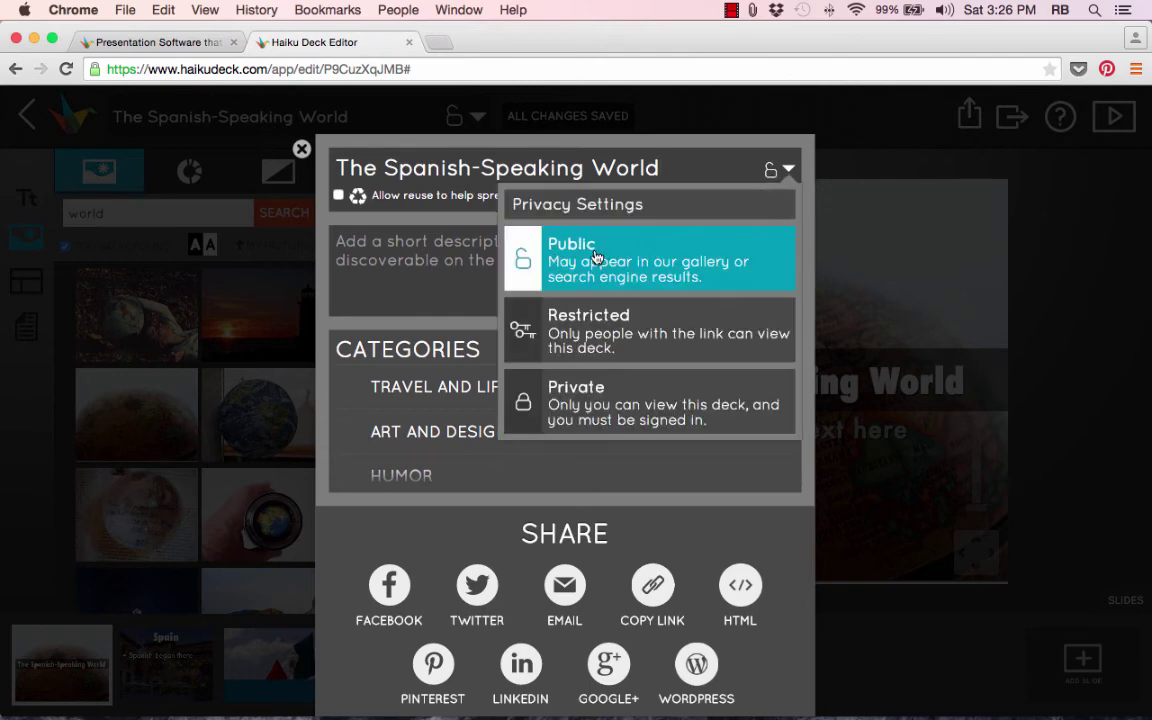
{"action": "left_click", "coordinate": [557, 337]}
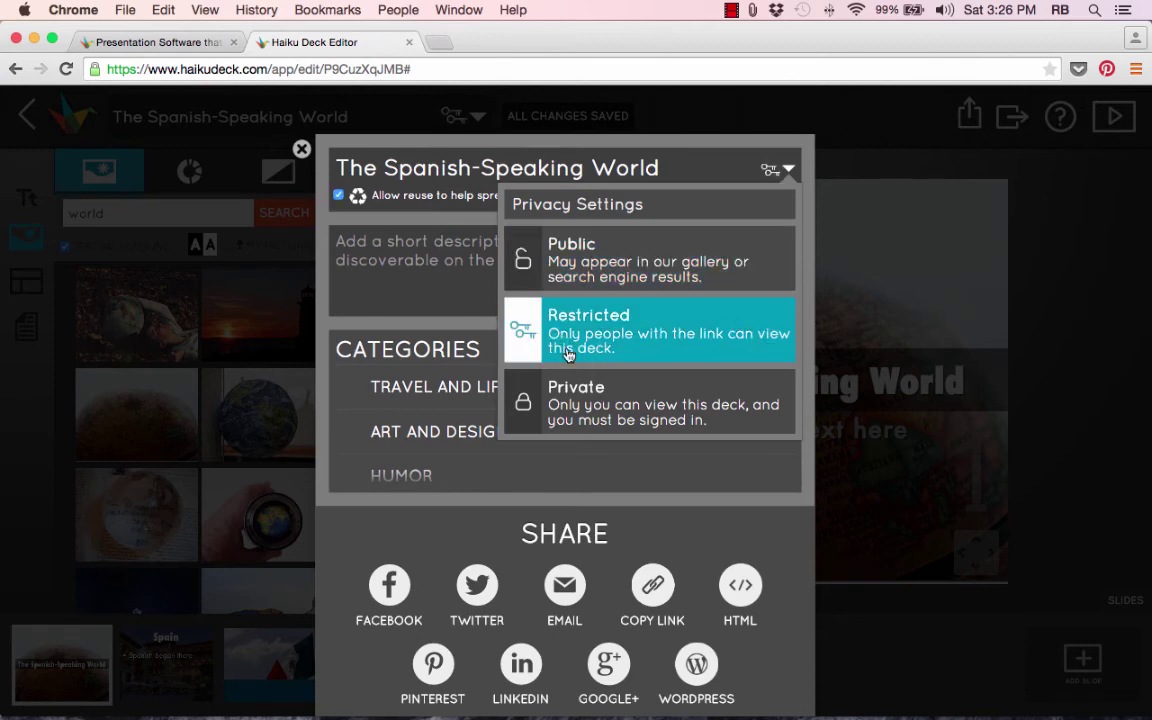
{"action": "left_click", "coordinate": [620, 413]}
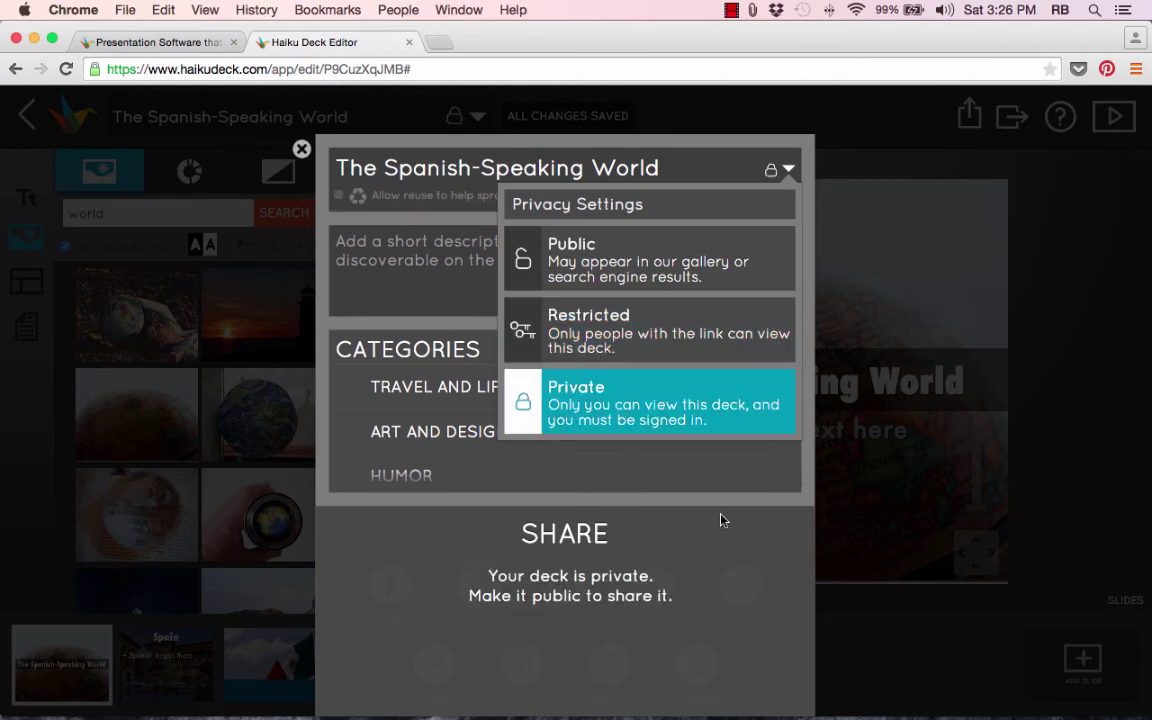
{"action": "left_click", "coordinate": [681, 481]}
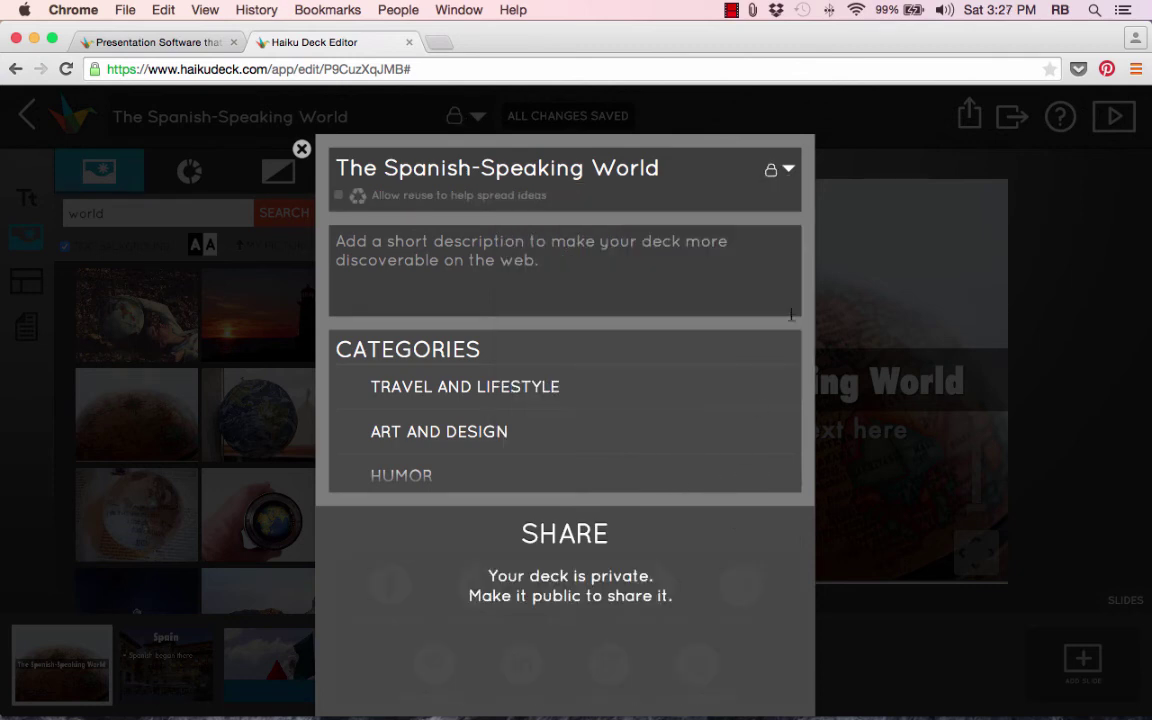
{"action": "scroll", "coordinate": [455, 433], "scroll_direction": "down", "scroll_amount": 3}
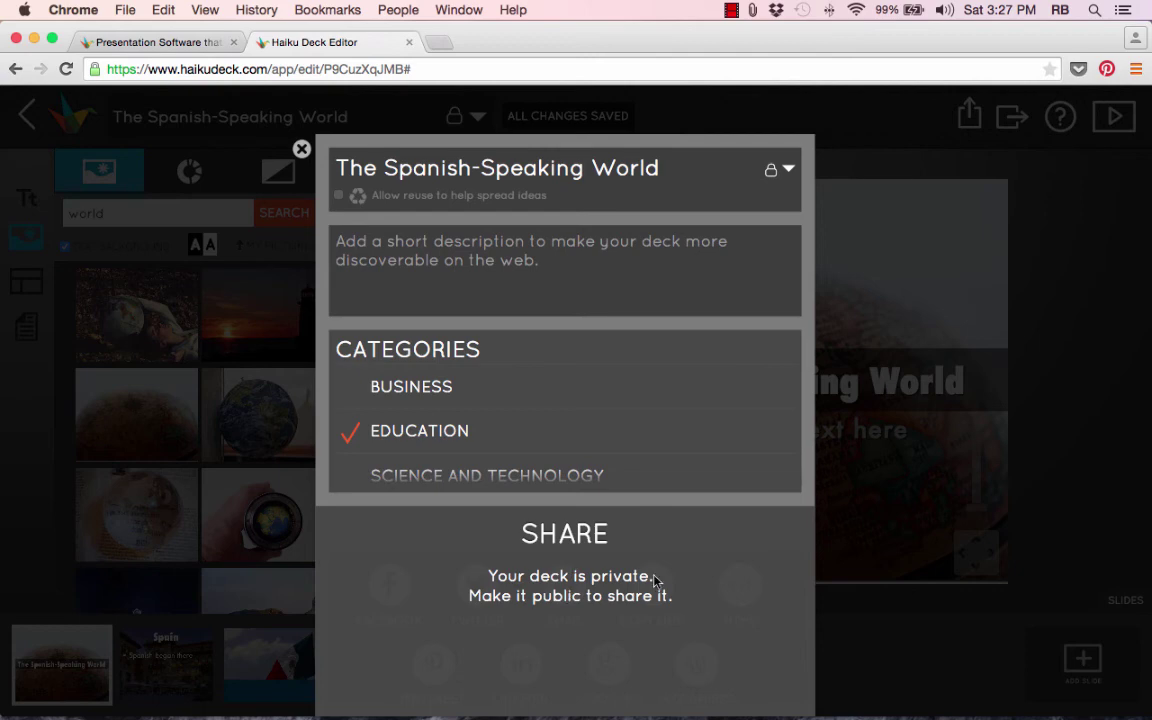
{"action": "left_click", "coordinate": [780, 170]}
{"action": "left_click", "coordinate": [700, 328]}
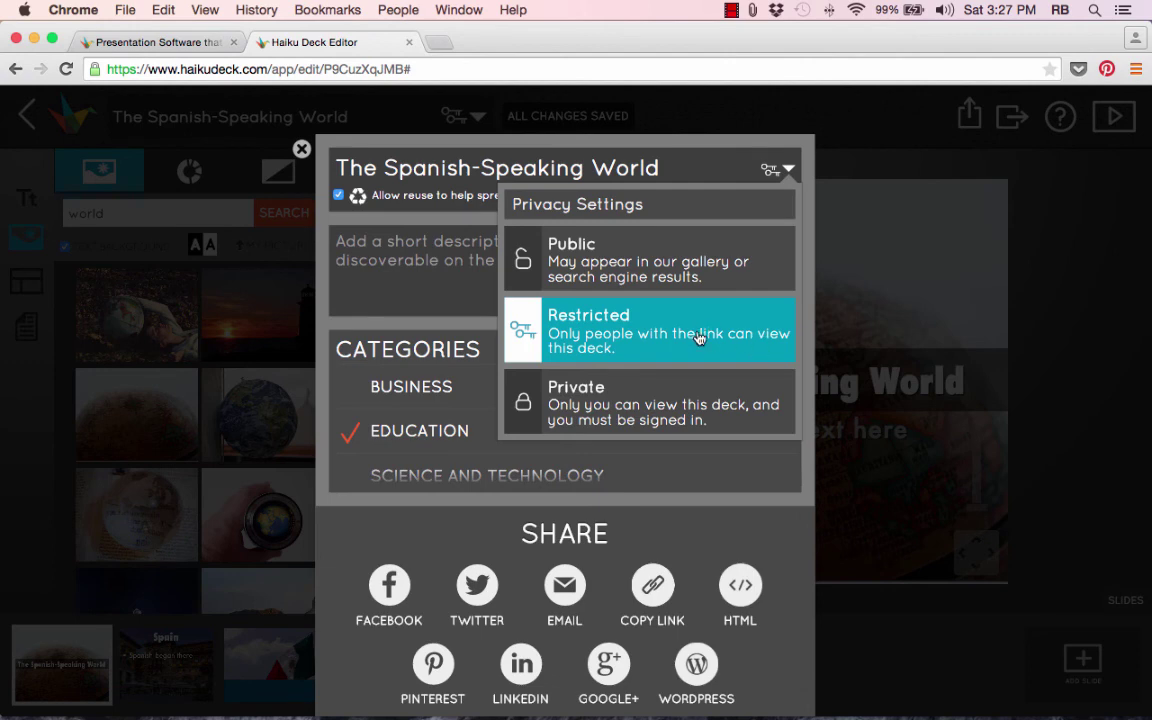
{"action": "left_click", "coordinate": [620, 496]}
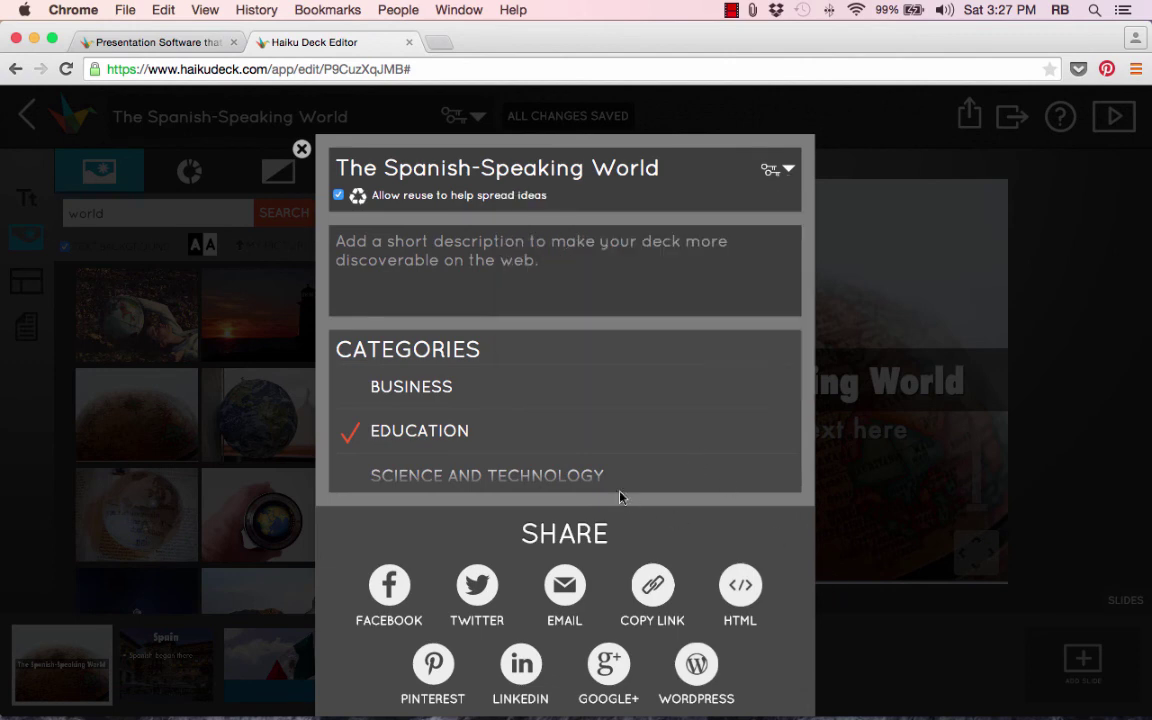
- View the Facebook and Twitter share pages for the deck without posting, and close the sharing options
{"action": "left_click", "coordinate": [391, 588]}
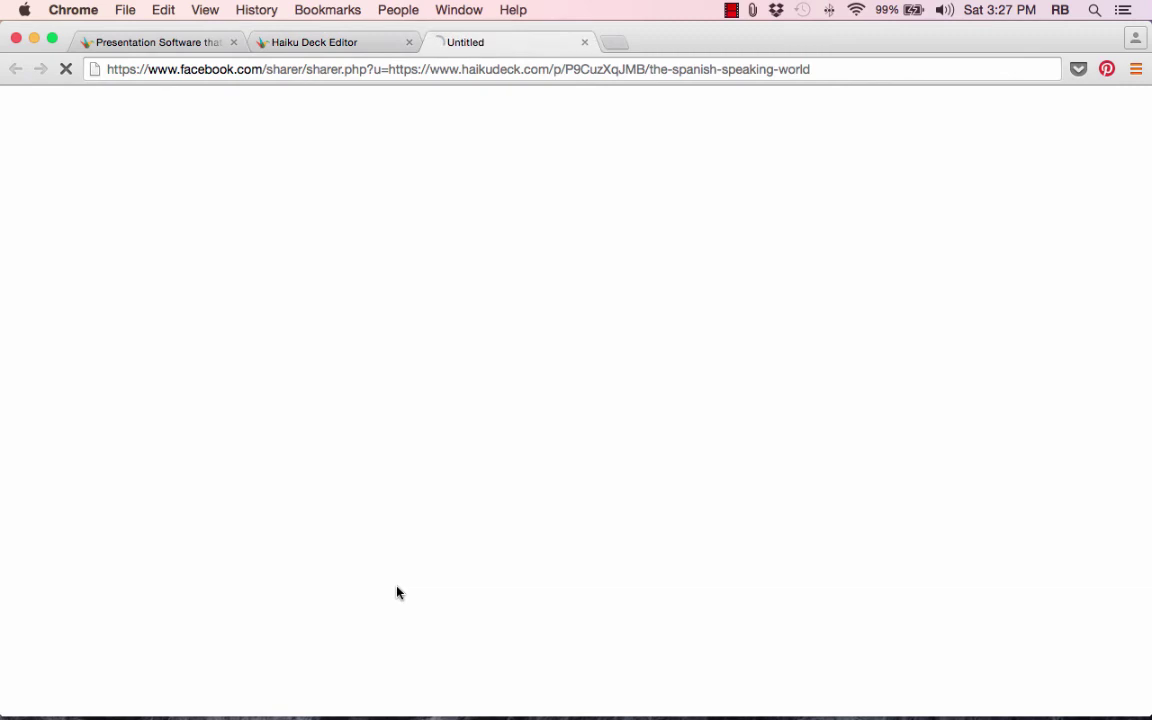
{"action": "left_click", "coordinate": [585, 43]}
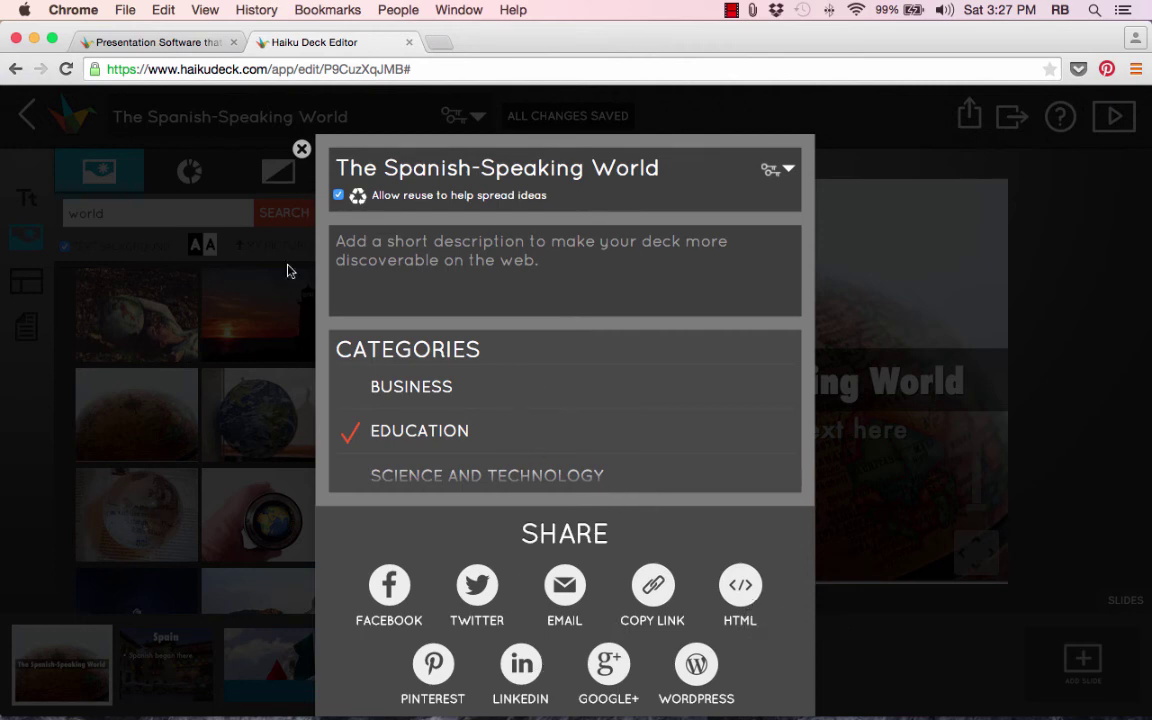
{"action": "left_click", "coordinate": [476, 590]}
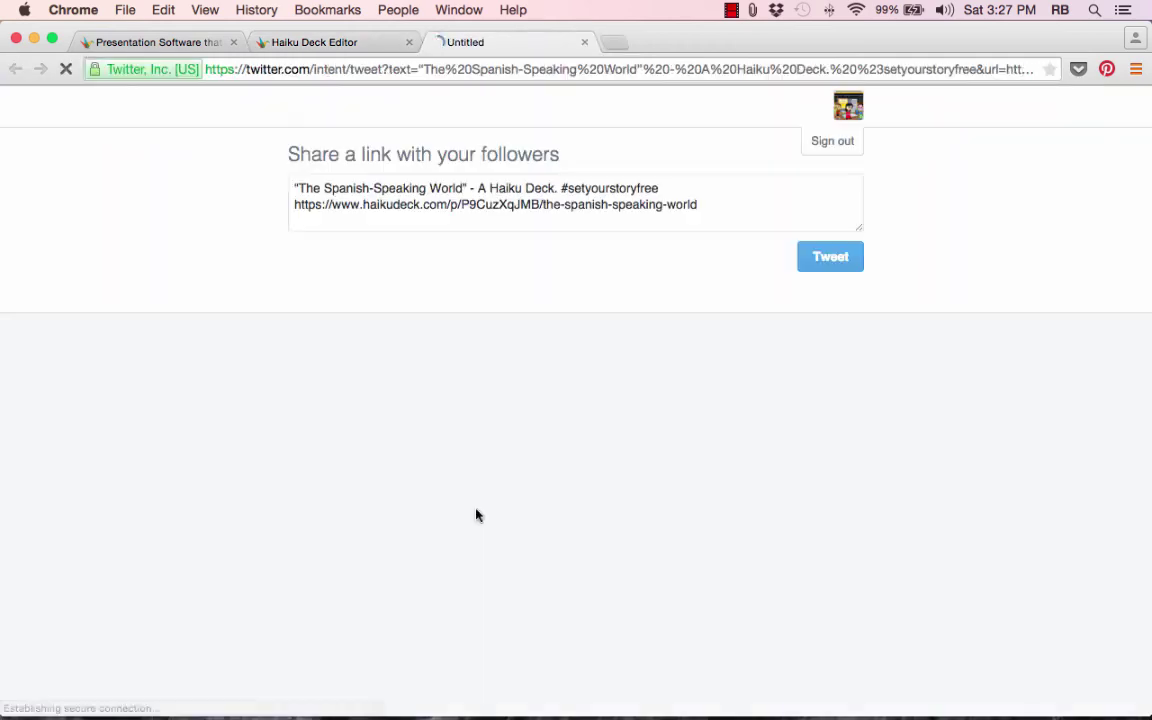
{"action": "left_click", "coordinate": [586, 42]}
{"action": "key", "text": "Escape"}
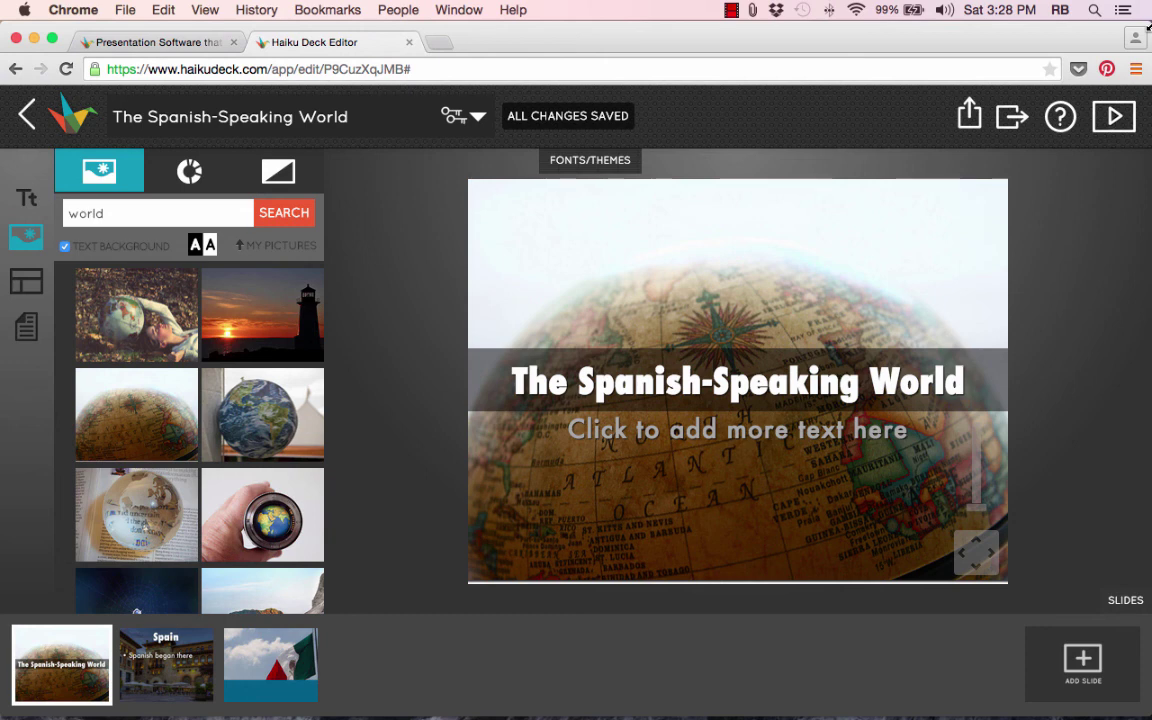
- Return to the Spain slide in the deck
{"action": "left_click", "coordinate": [166, 662]}
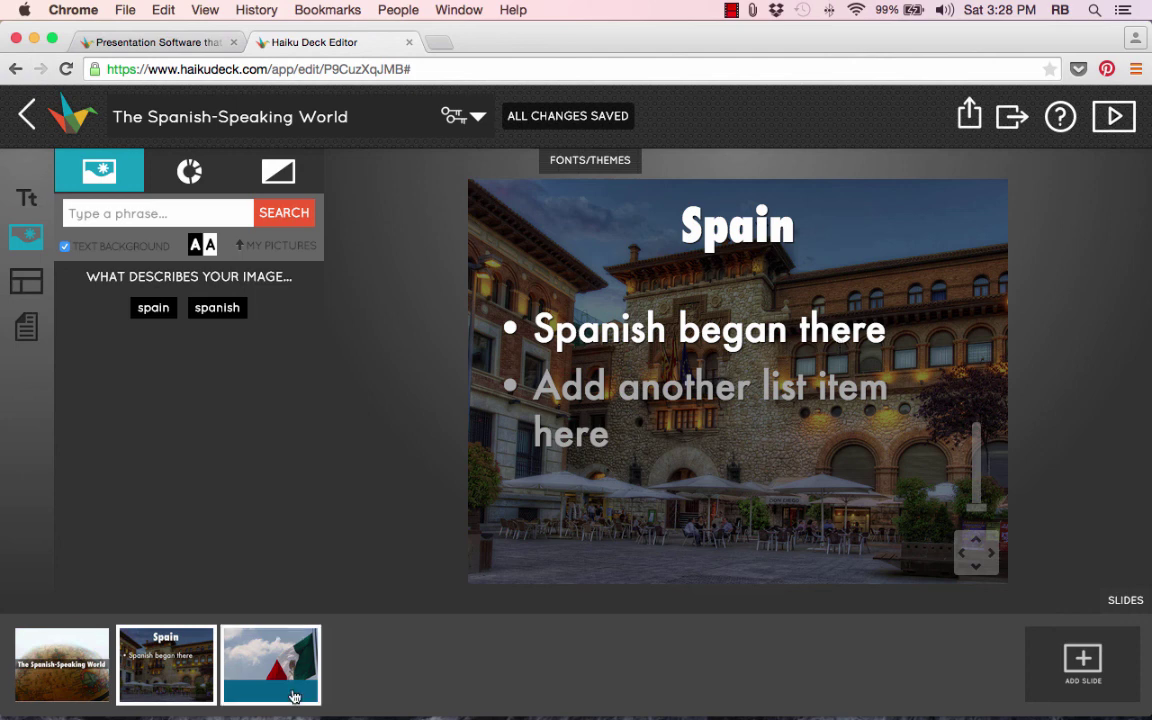
{"action": "mouse_move", "coordinate": [279, 672]}
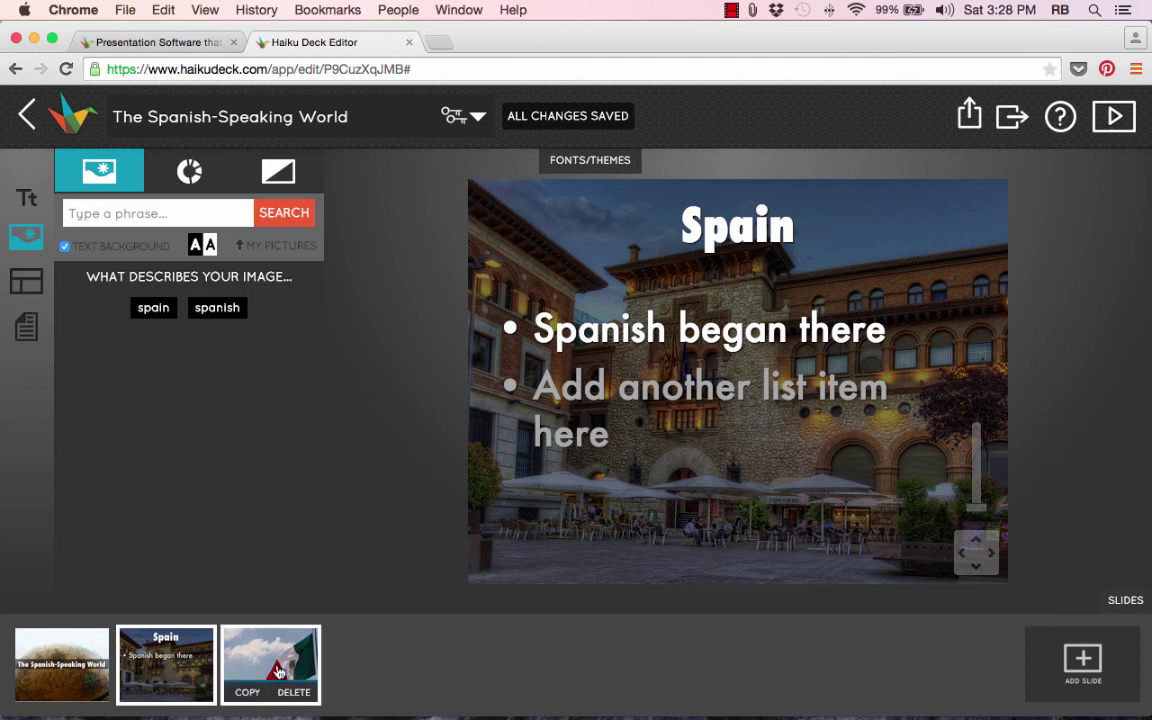